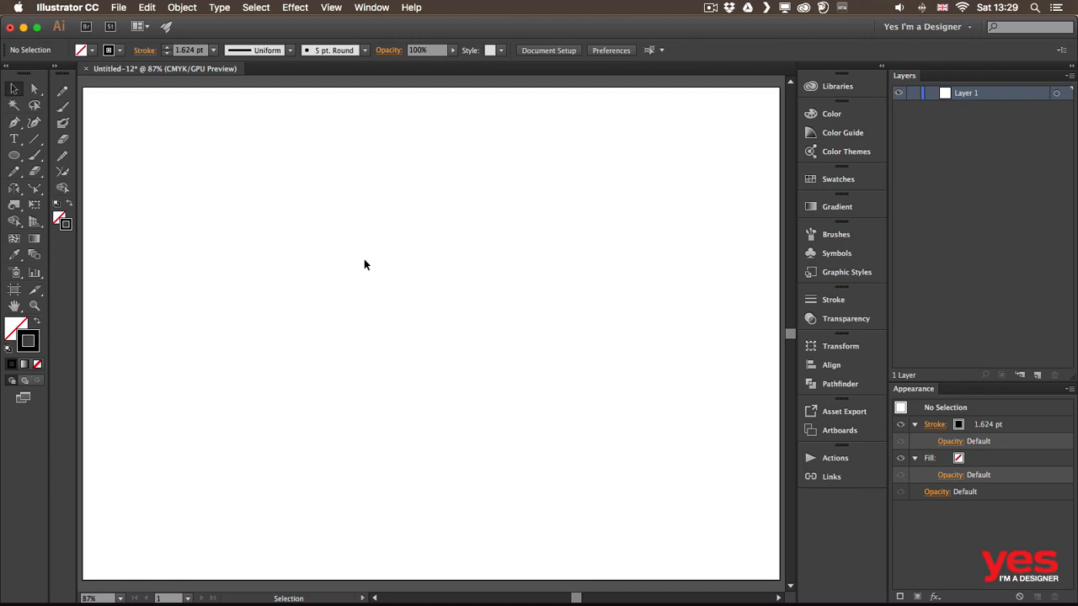
# Draw a circle about 66 mm in diameter on the left half of the artboard.
pyautogui.press('l')
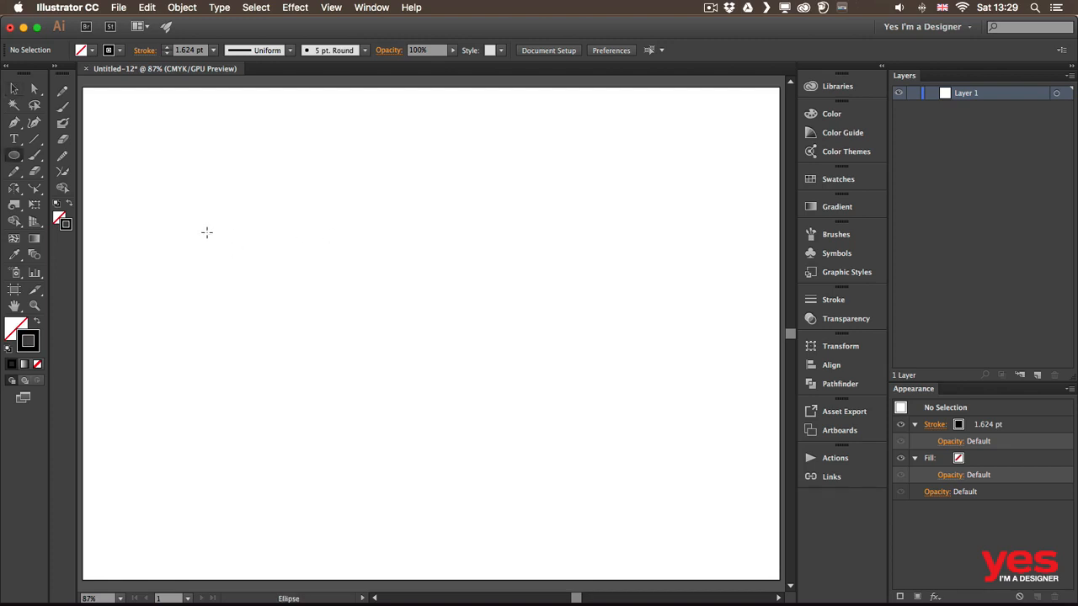
pyautogui.moveTo(208, 232)
pyautogui.mouseDown()
pyautogui.moveTo(278, 293)
pyautogui.moveTo(328, 316)
pyautogui.mouseUp()
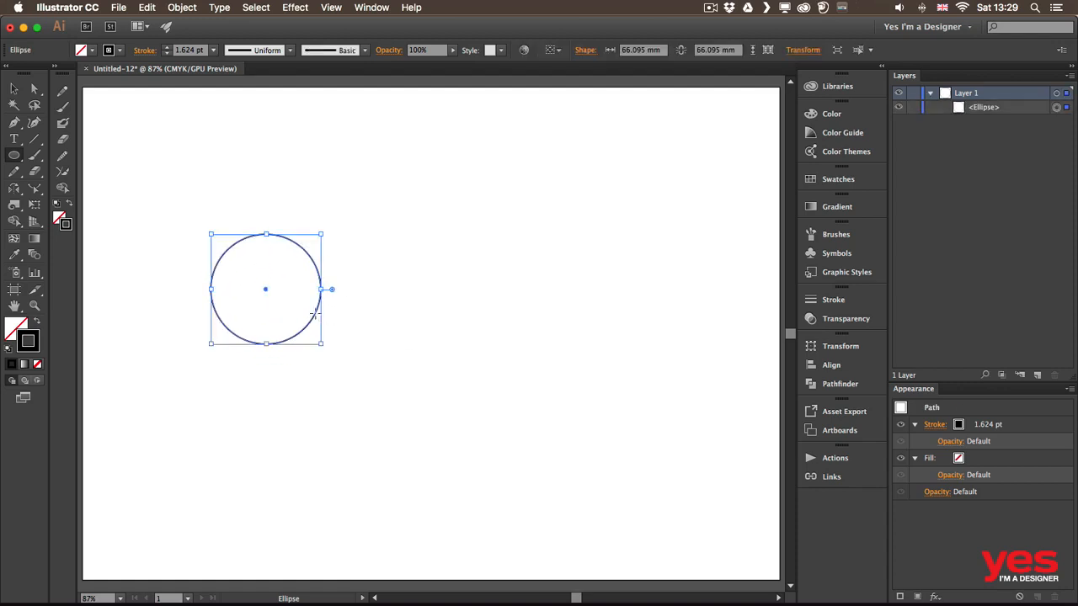
pyautogui.press('v')
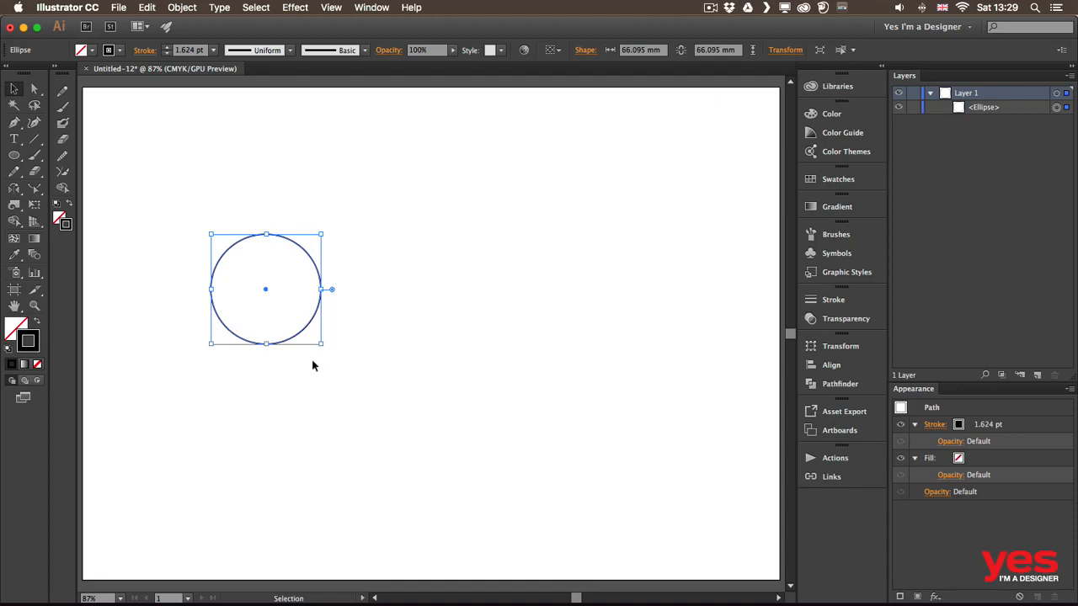
pyautogui.moveTo(322, 290); pyautogui.dragTo(321, 290)
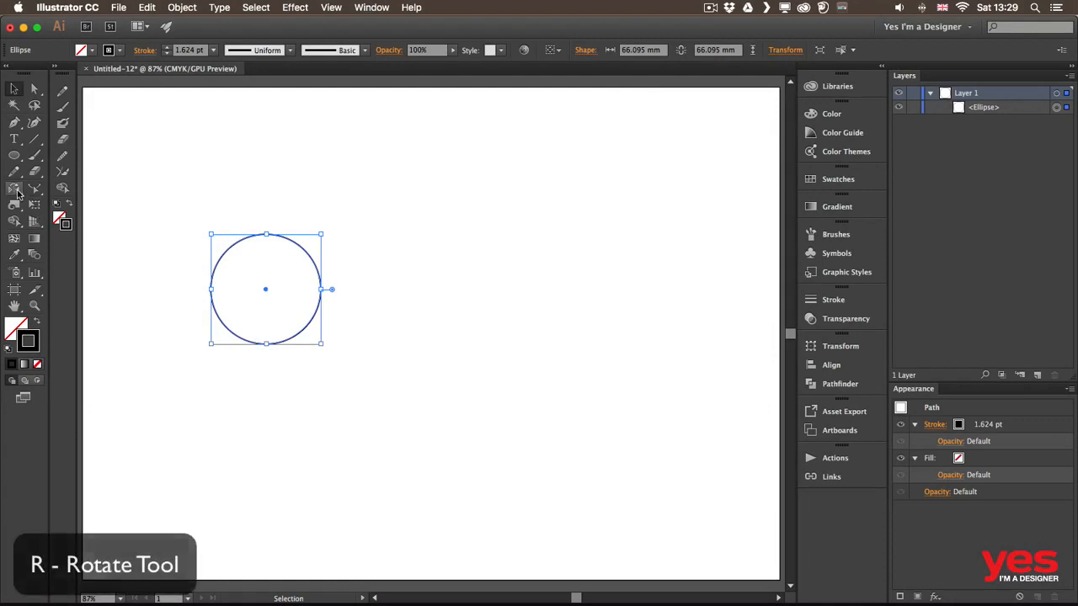
# Set the rotation pivot on the circle's right anchor point, and show rulers to place a vertical and a horizontal guide through it.
pyautogui.moveTo(14, 191); pyautogui.dragTo(63, 194)
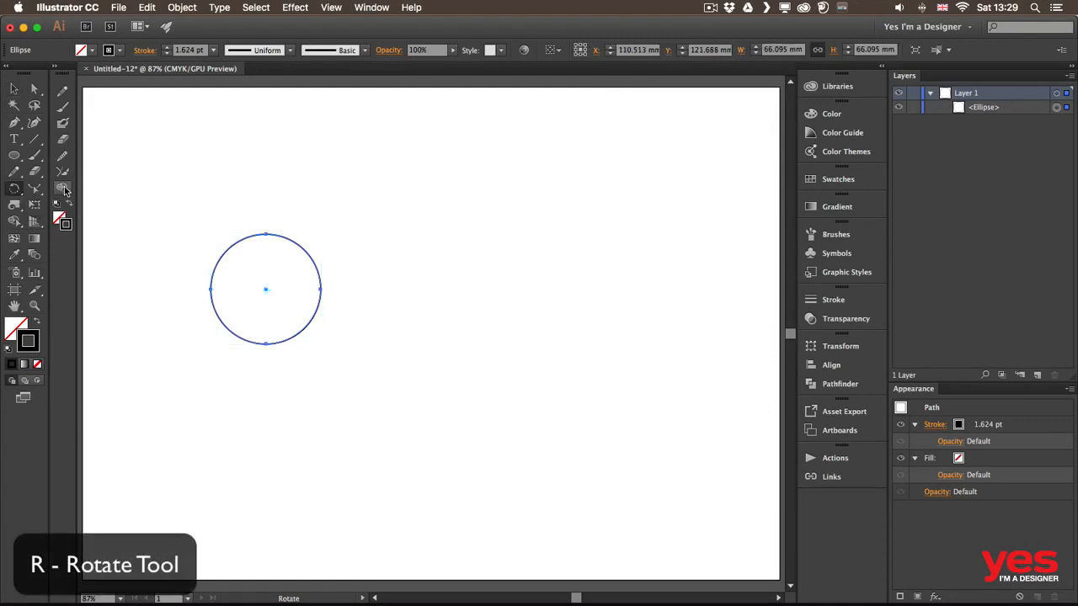
pyautogui.click(320, 289)
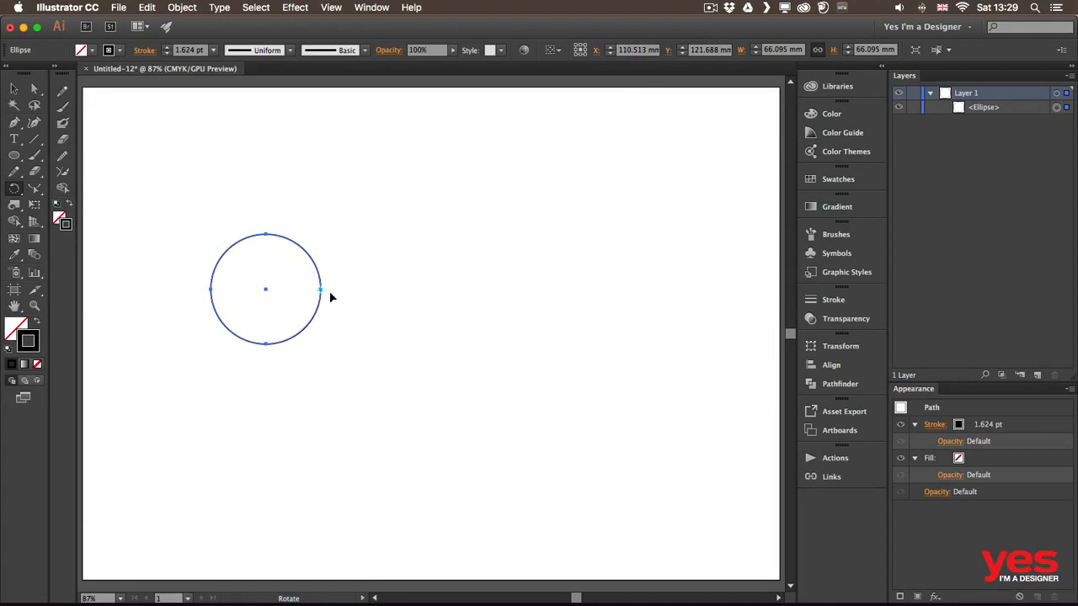
pyautogui.press('super+r')
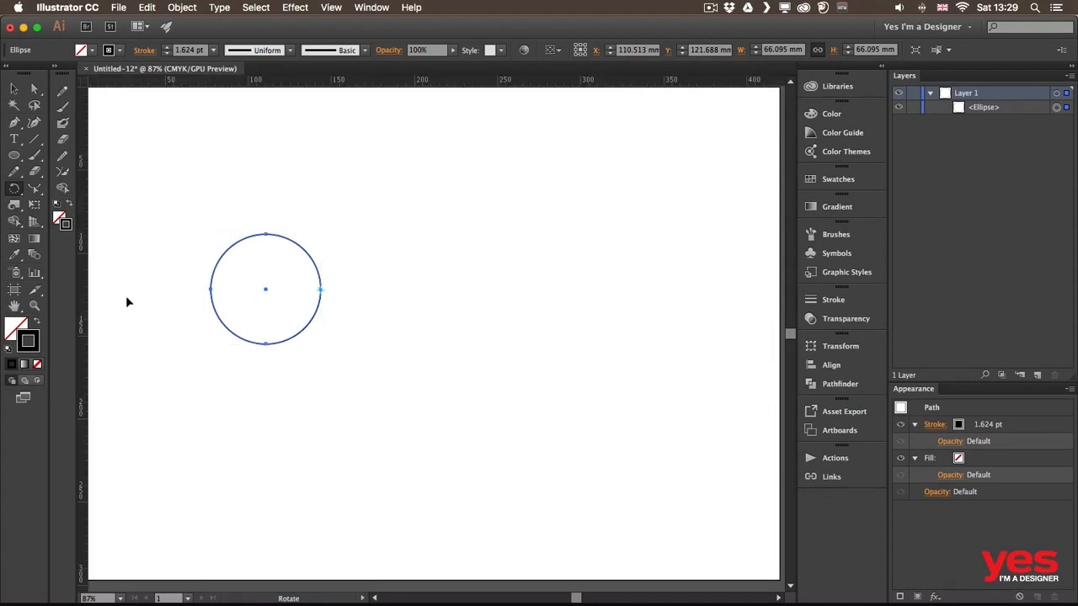
pyautogui.moveTo(82, 286); pyautogui.dragTo(321, 291)
pyautogui.moveTo(337, 84); pyautogui.dragTo(320, 290)
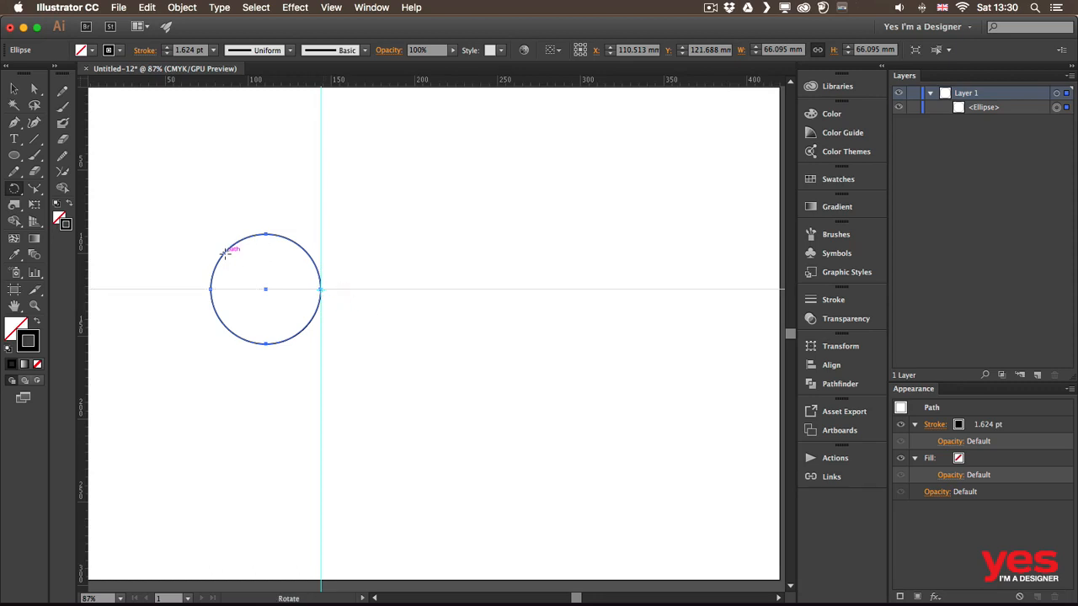
# Rotate a copy of the circle by -45° about the pivot where the guides cross.
pyautogui.moveTo(226, 253); pyautogui.dragTo(284, 242)
pyautogui.press('alt')
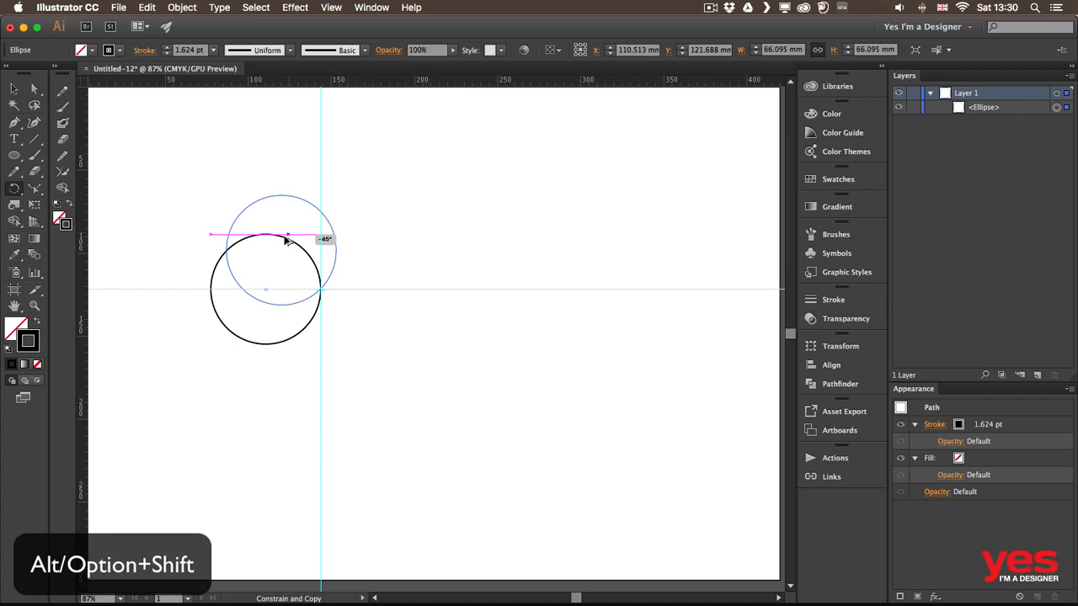
pyautogui.moveTo(285, 238)
pyautogui.mouseDown()
pyautogui.moveTo(272, 307)
pyautogui.moveTo(282, 336)
pyautogui.moveTo(262, 264)
pyautogui.moveTo(296, 227)
pyautogui.mouseUp()
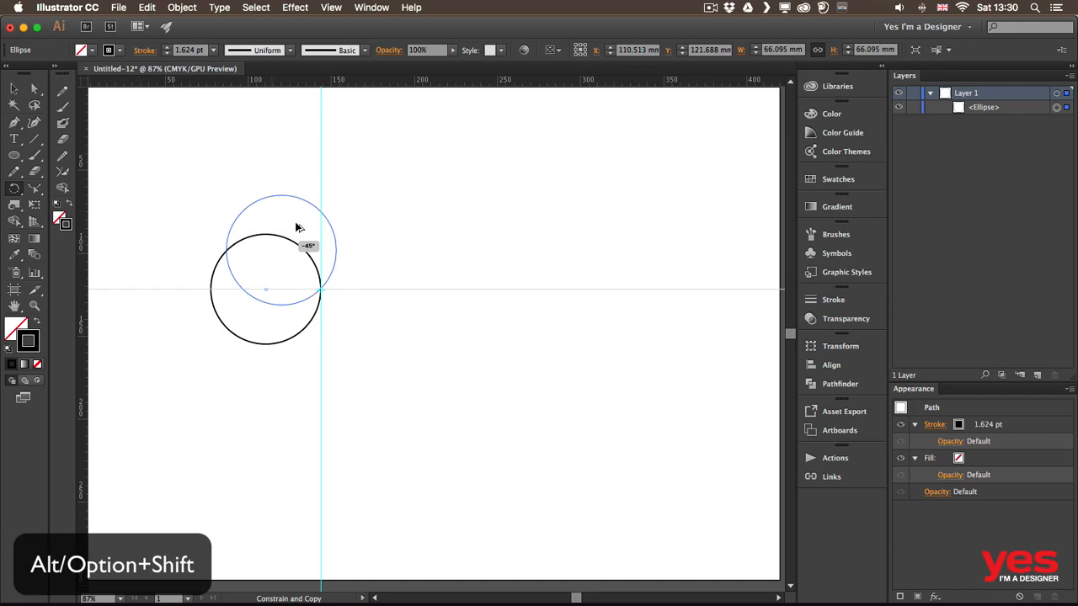
pyautogui.moveTo(297, 228); pyautogui.dragTo(295, 225)
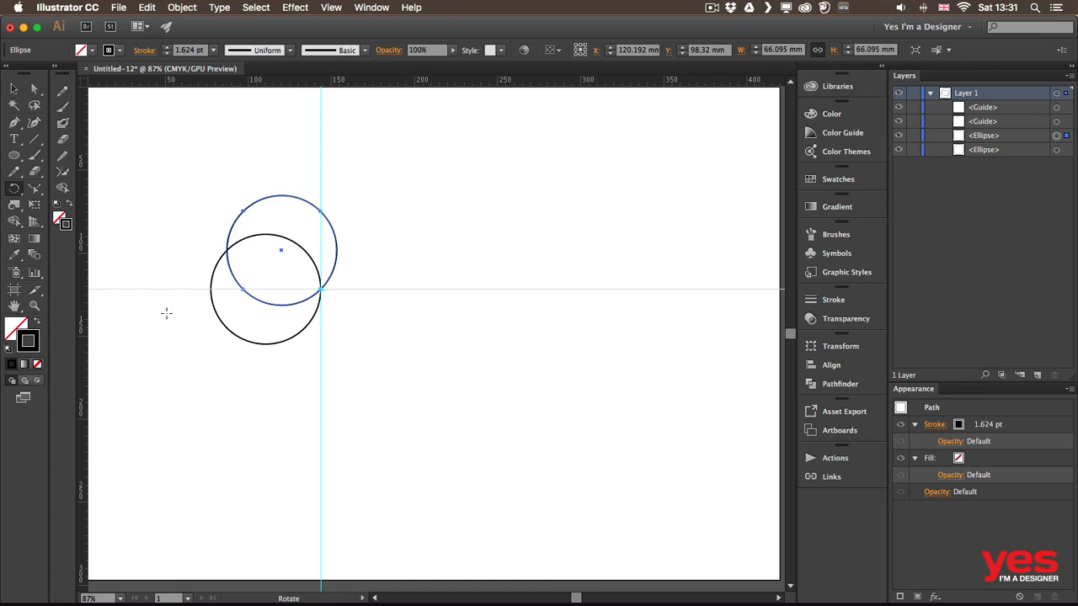
# Repeat the last rotate-and-copy once with Transform Again to add a third circle.
pyautogui.press('v')
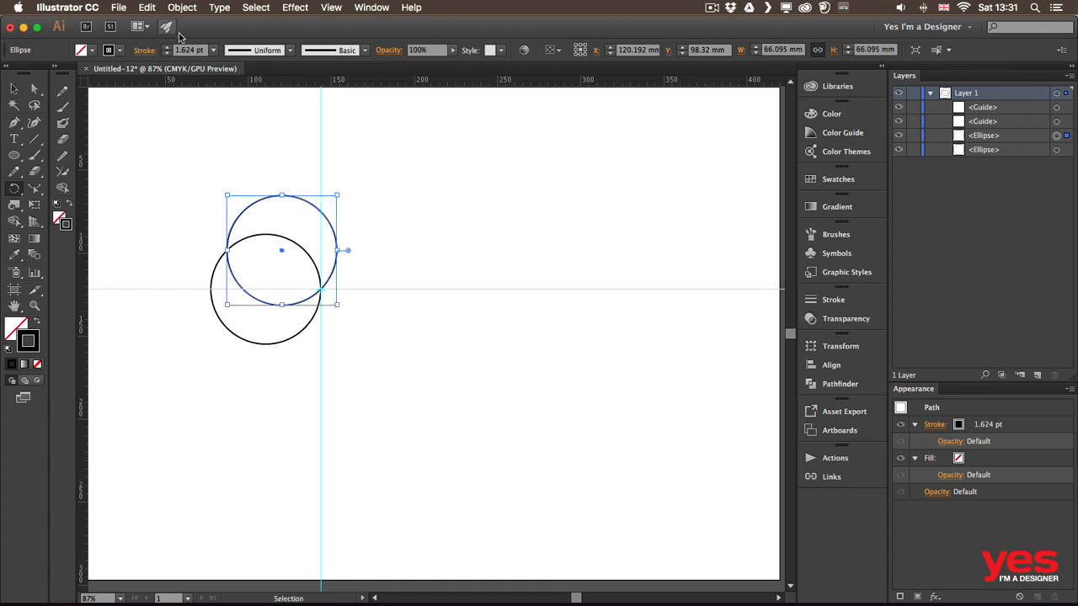
pyautogui.click(182, 8)
pyautogui.click(185, 8)
pyautogui.click(182, 8)
pyautogui.moveTo(197, 26)
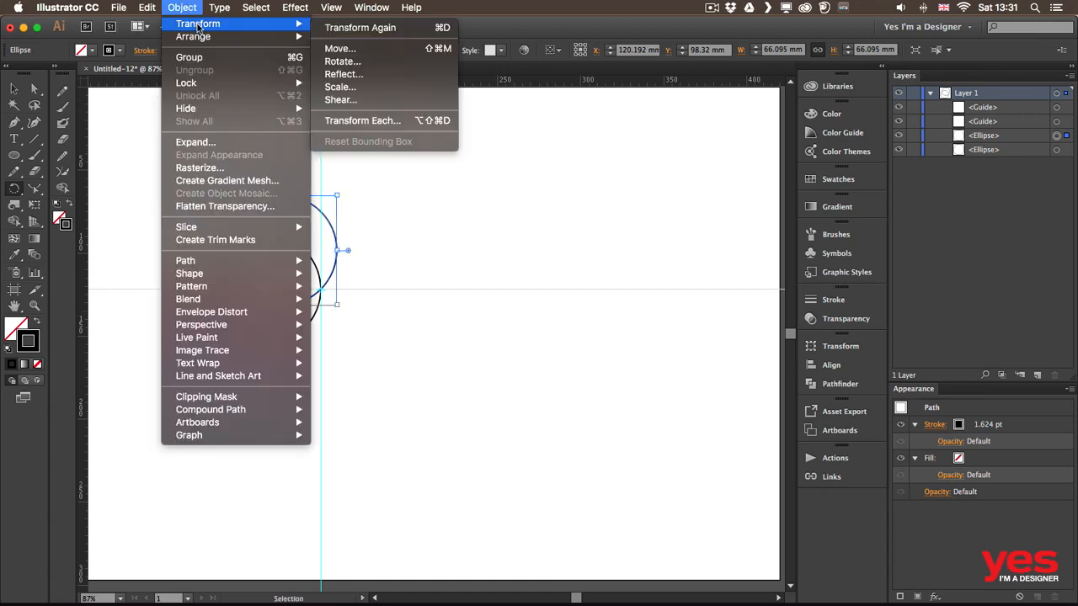
pyautogui.click(376, 31)
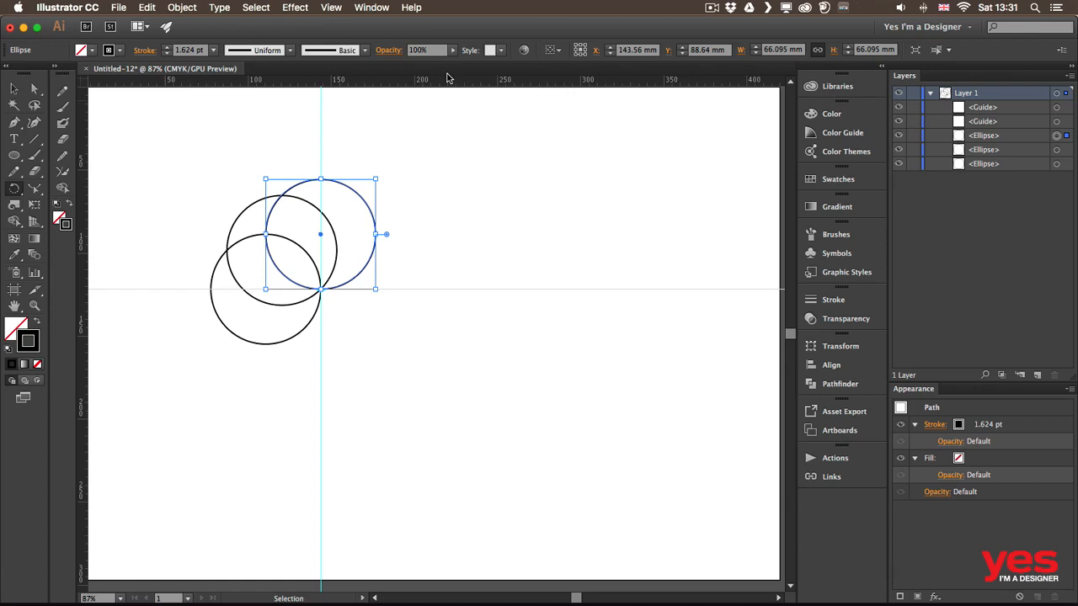
# Repeat the rotated copy five more times to complete the ring of eight circles, and deselect.
pyautogui.press('super+d')
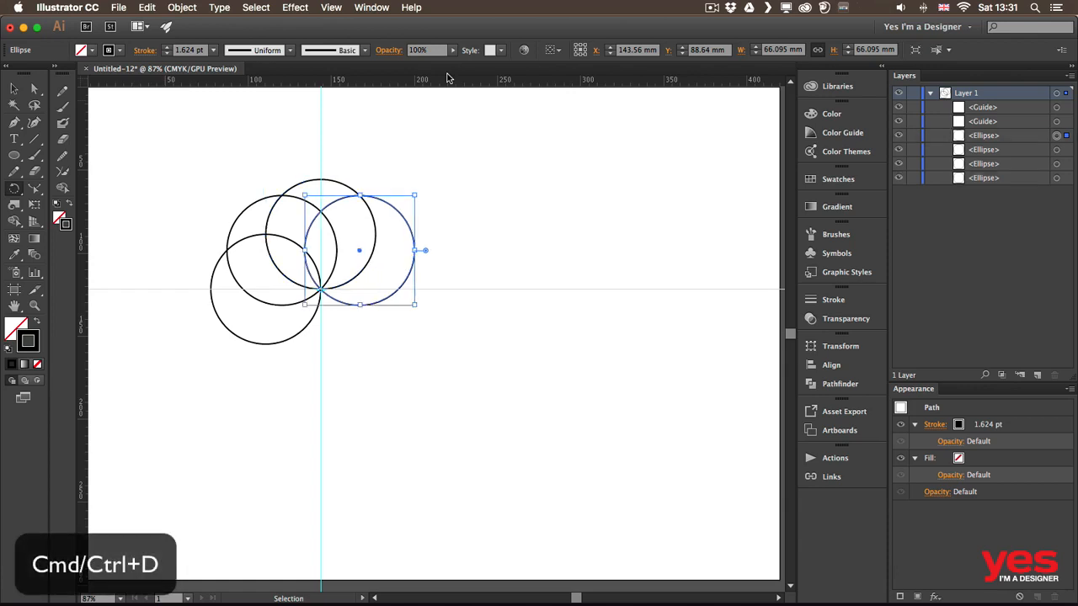
pyautogui.press('super+d')
pyautogui.press('super+d')
pyautogui.press('super+d')
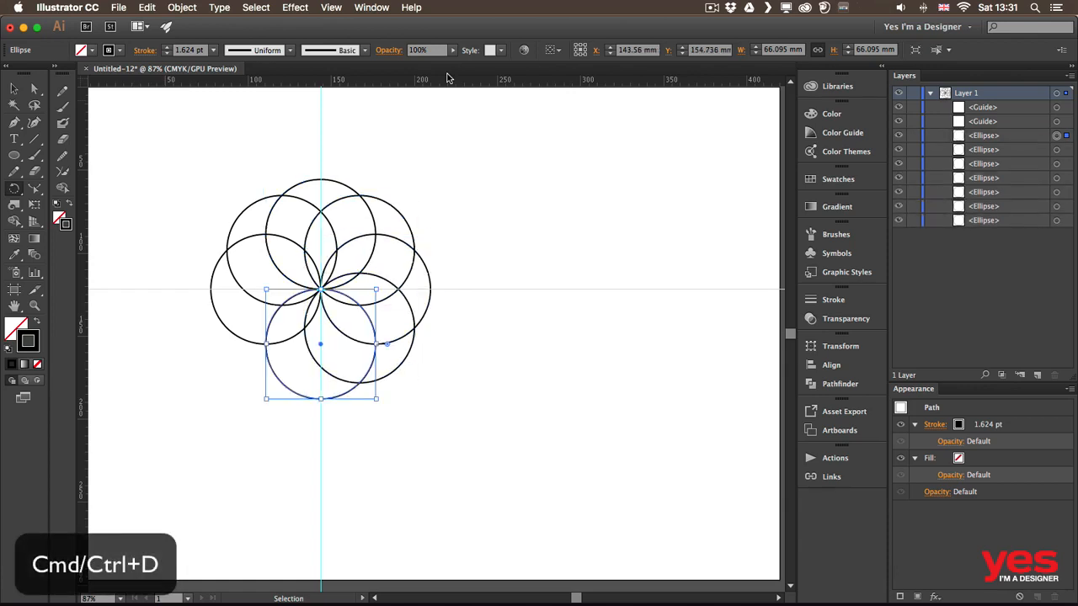
pyautogui.press('super+d')
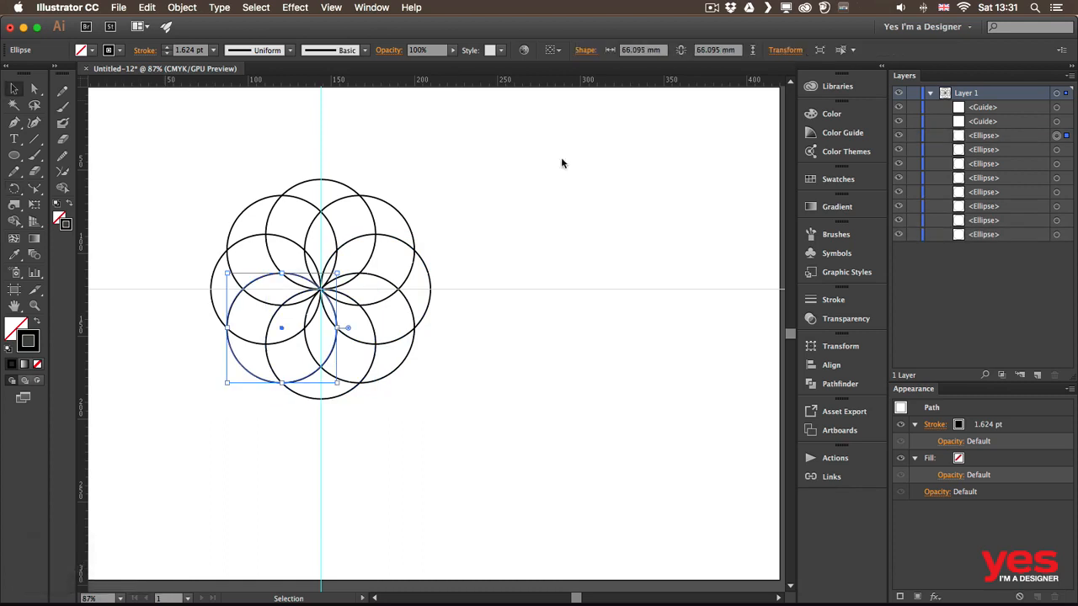
pyautogui.click(551, 205)
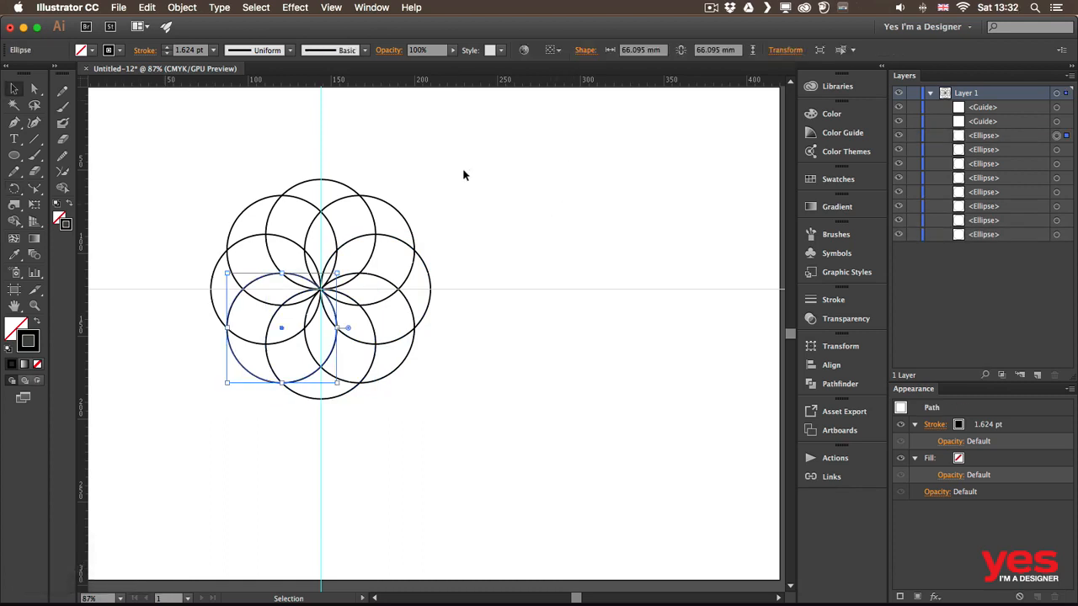
pyautogui.click(450, 173)
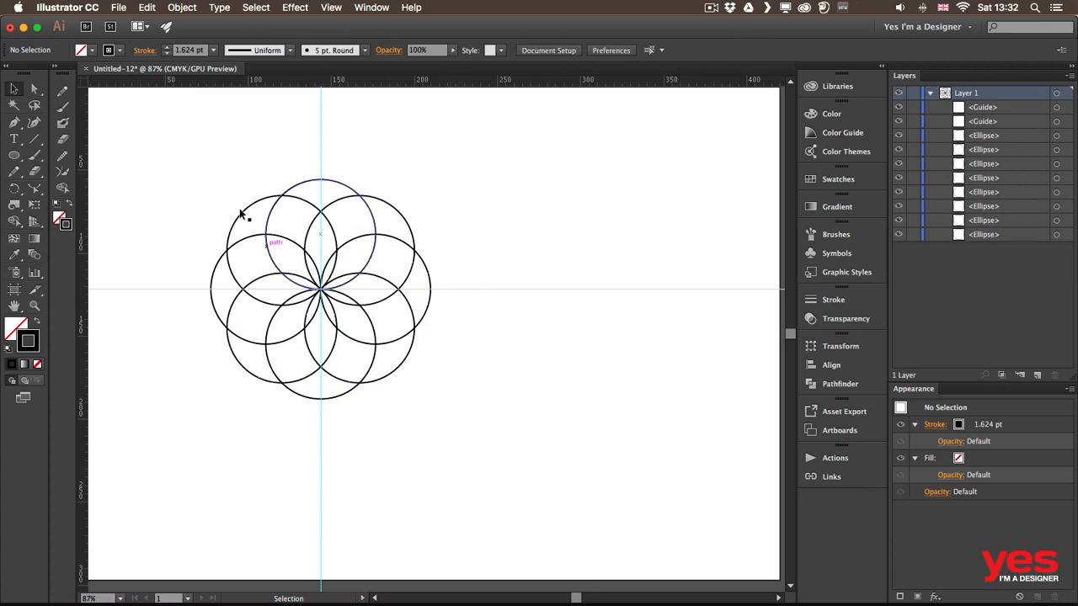
# Select all eight circles, remove their stroke and fill them with light blue.
pyautogui.moveTo(312, 273); pyautogui.dragTo(467, 373)
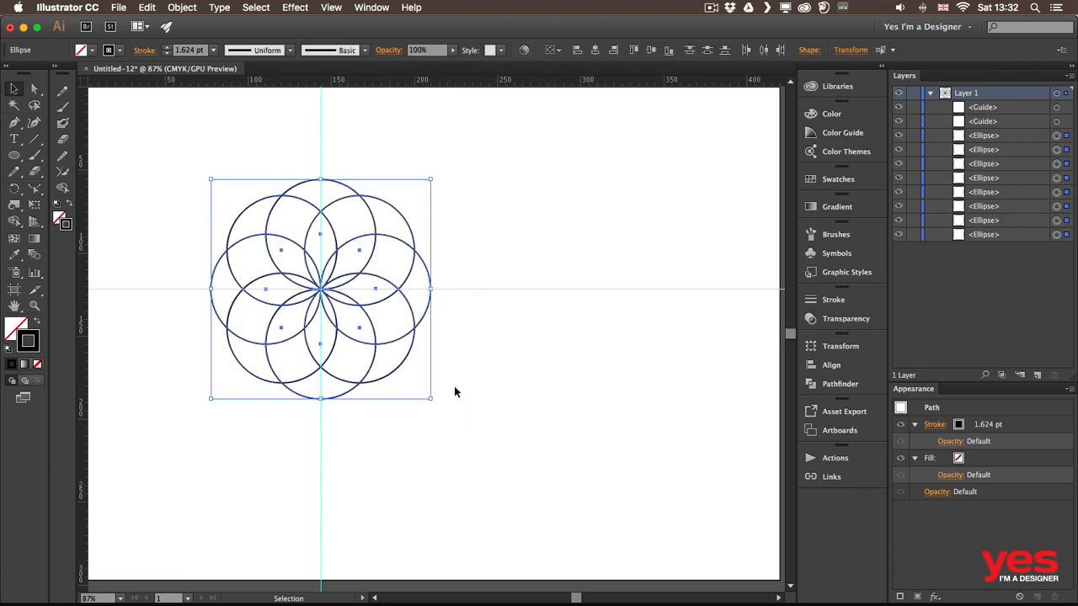
pyautogui.click(118, 50)
pyautogui.click(9, 75)
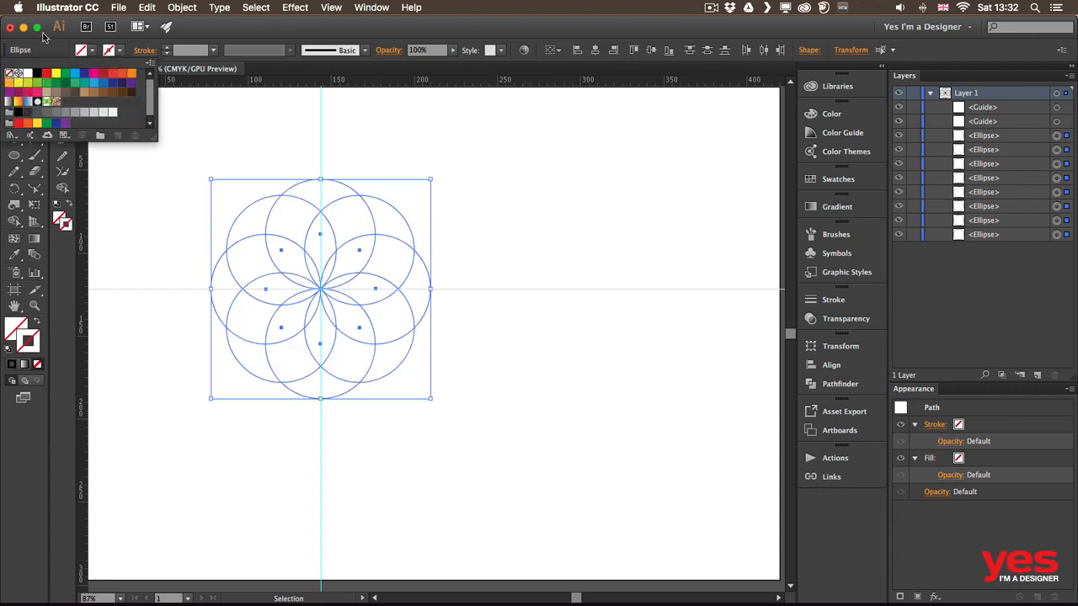
pyautogui.click(91, 52)
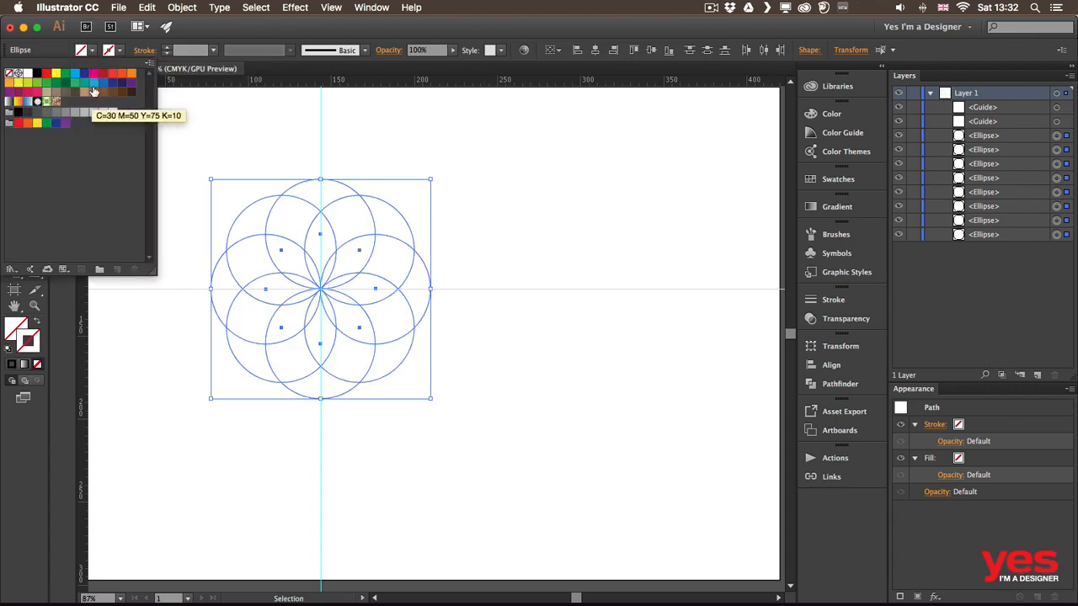
pyautogui.click(93, 82)
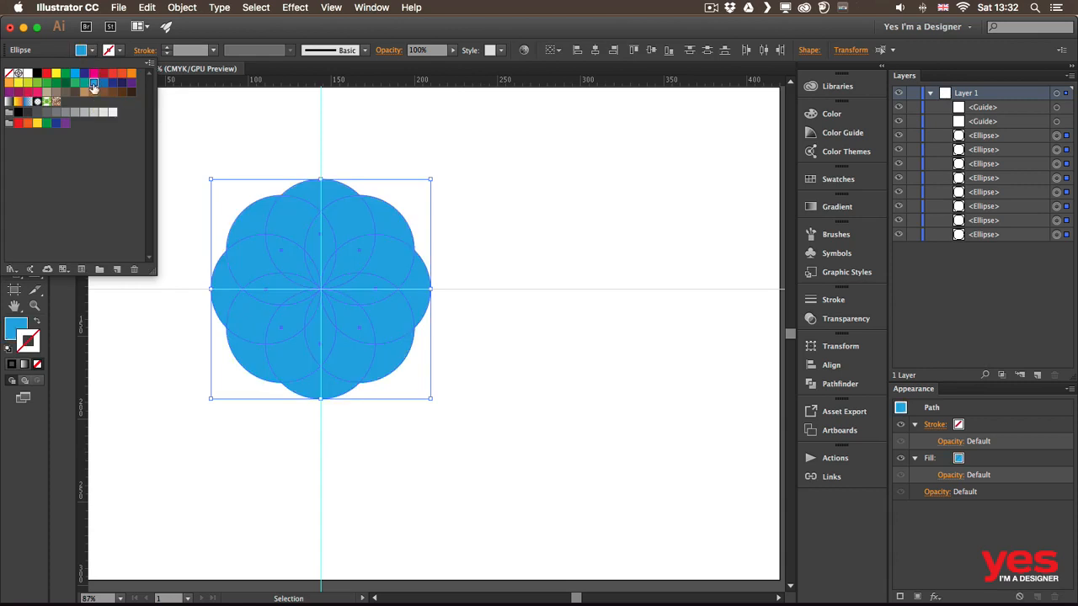
pyautogui.click(399, 158)
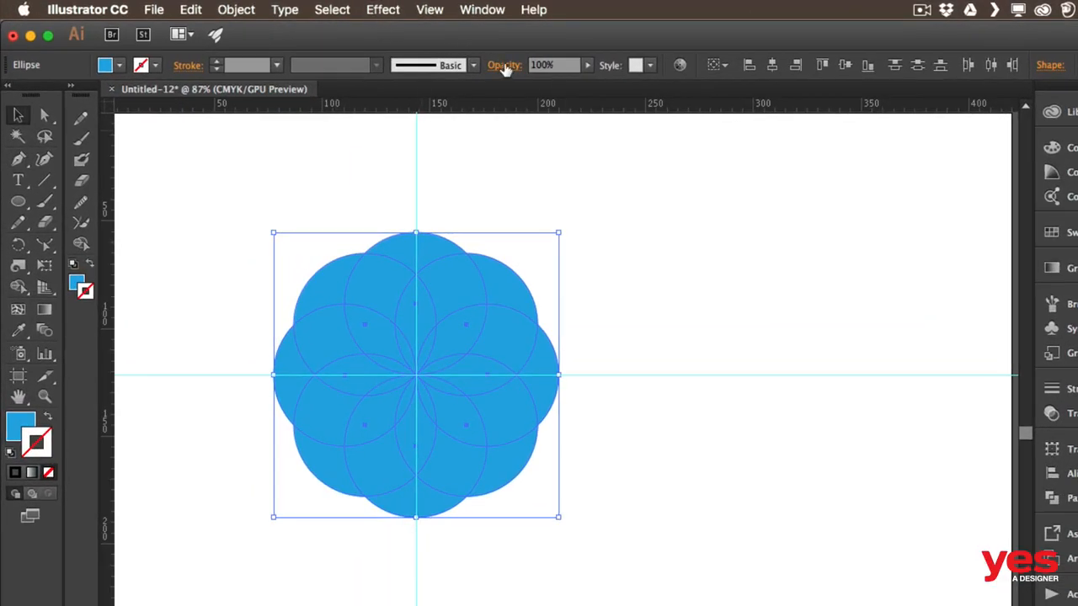
# Try Multiply and Overlay blending on the eight circles, and settle on the Screen blending mode.
pyautogui.click(504, 66)
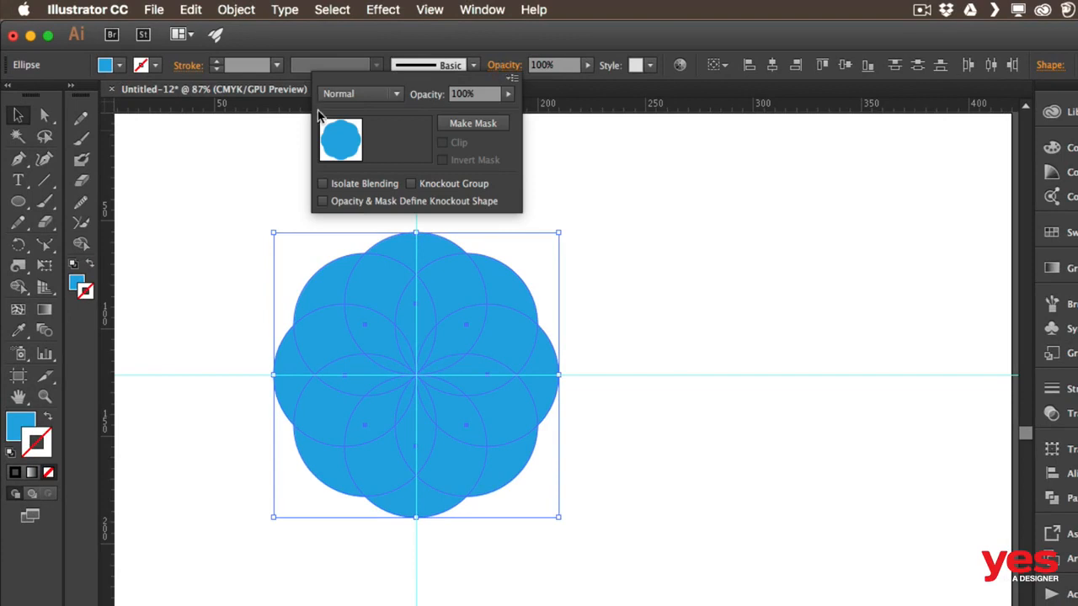
pyautogui.click(353, 93)
pyautogui.click(360, 154)
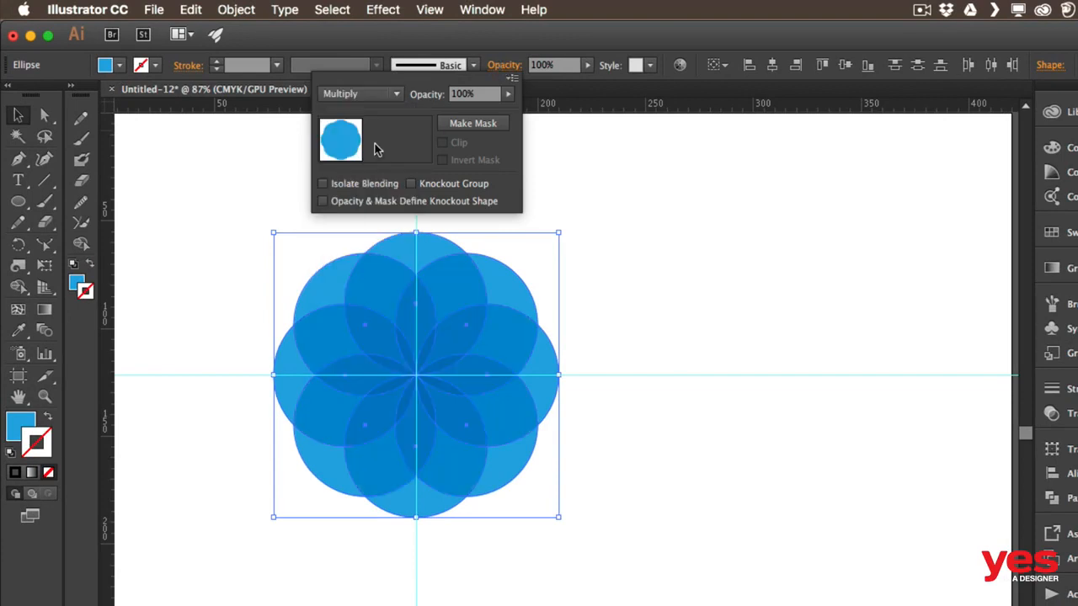
pyautogui.click(375, 95)
pyautogui.click(385, 261)
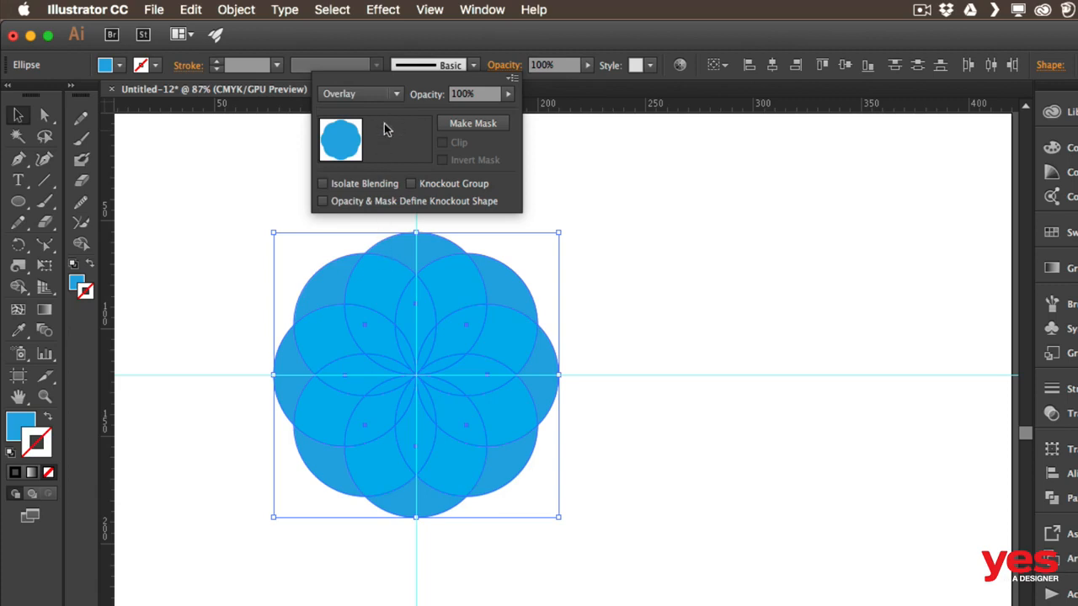
pyautogui.click(364, 96)
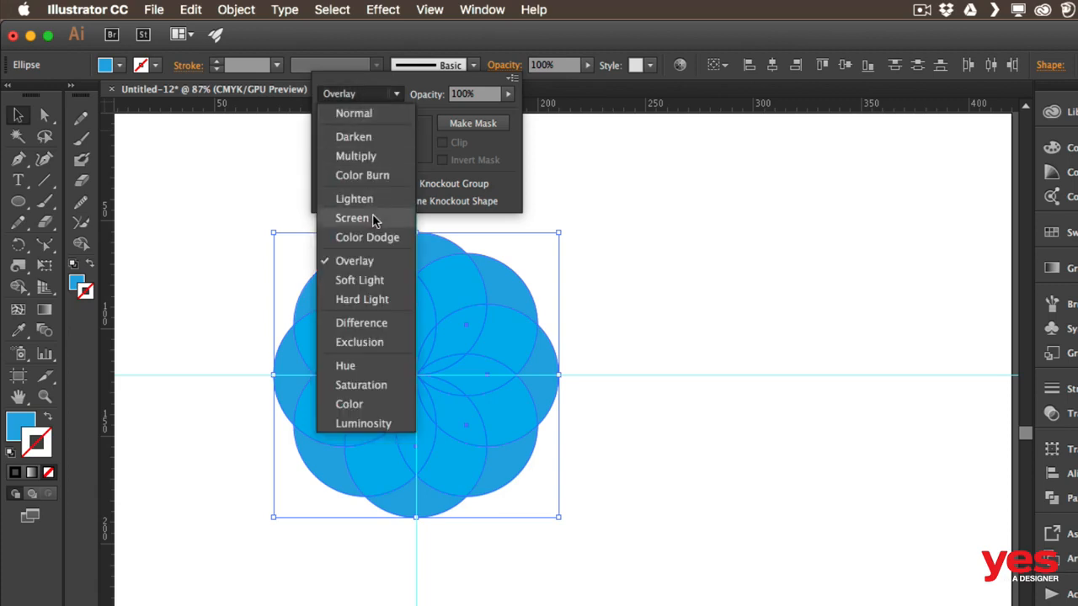
pyautogui.click(373, 219)
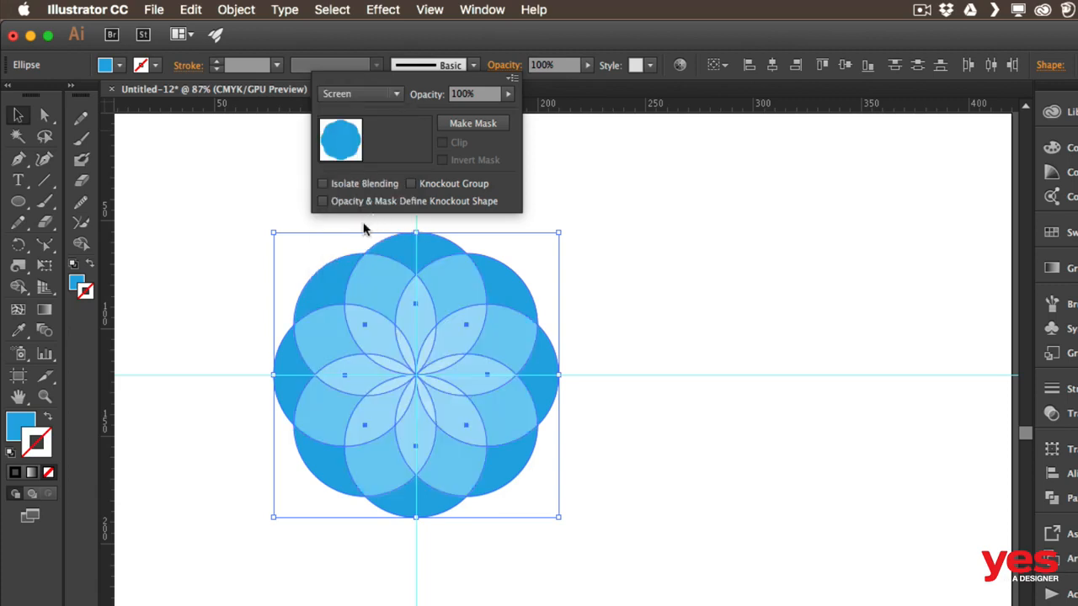
# Try lowering the eight circles' opacity to 44%, undo the change and deselect.
pyautogui.click(508, 93)
pyautogui.moveTo(502, 116); pyautogui.dragTo(468, 110)
pyautogui.click(678, 203)
pyautogui.click(678, 202)
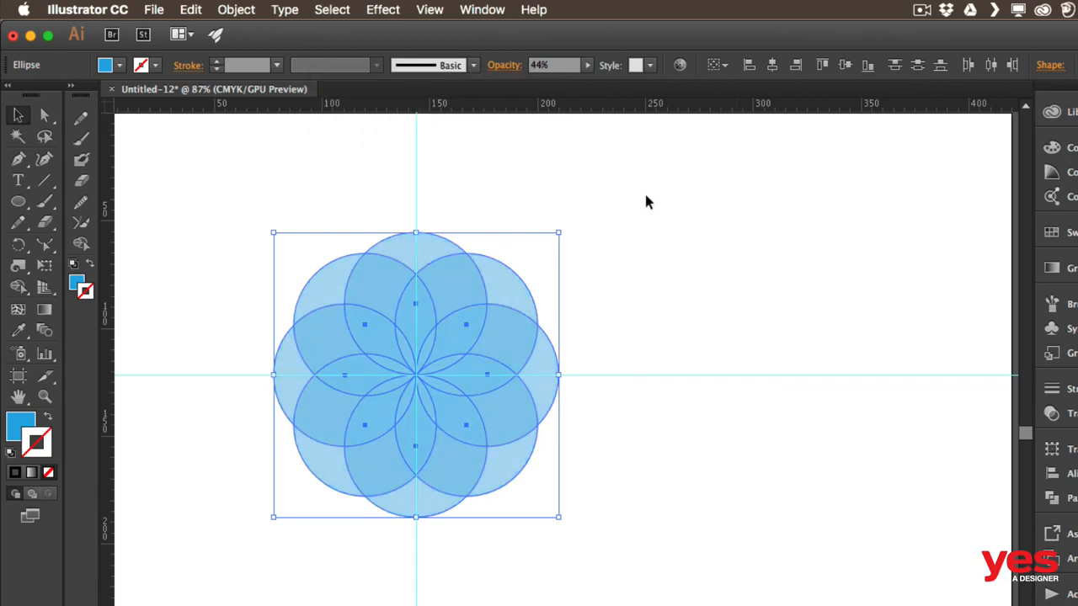
pyautogui.press('super+z')
pyautogui.click(614, 189)
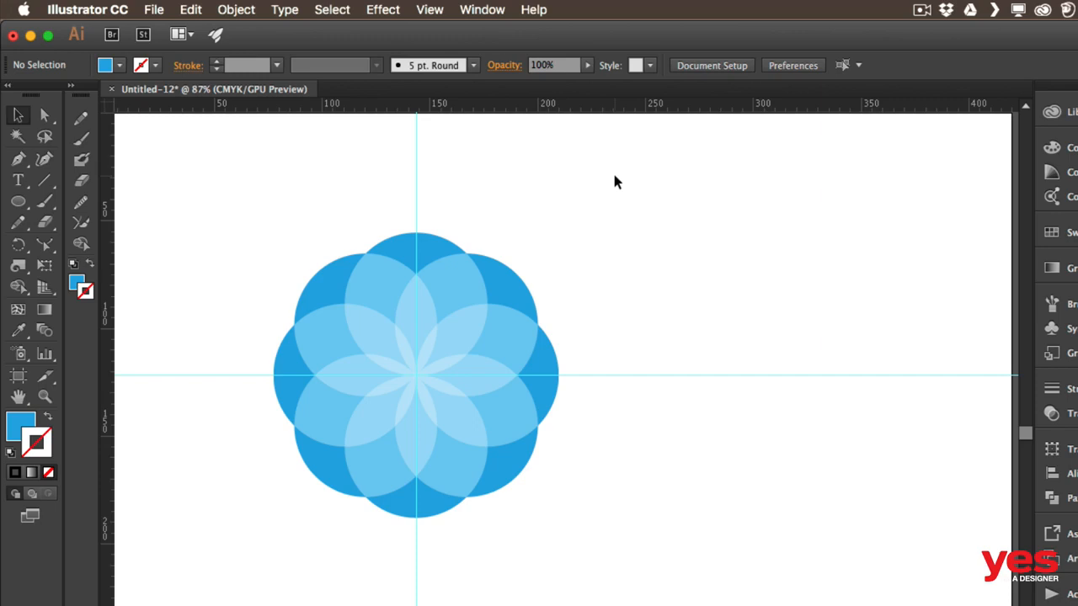
# Draw a circle about 15 mm in diameter on the horizontal guide just left of the flower, and fill it dark blue.
pyautogui.press('l')
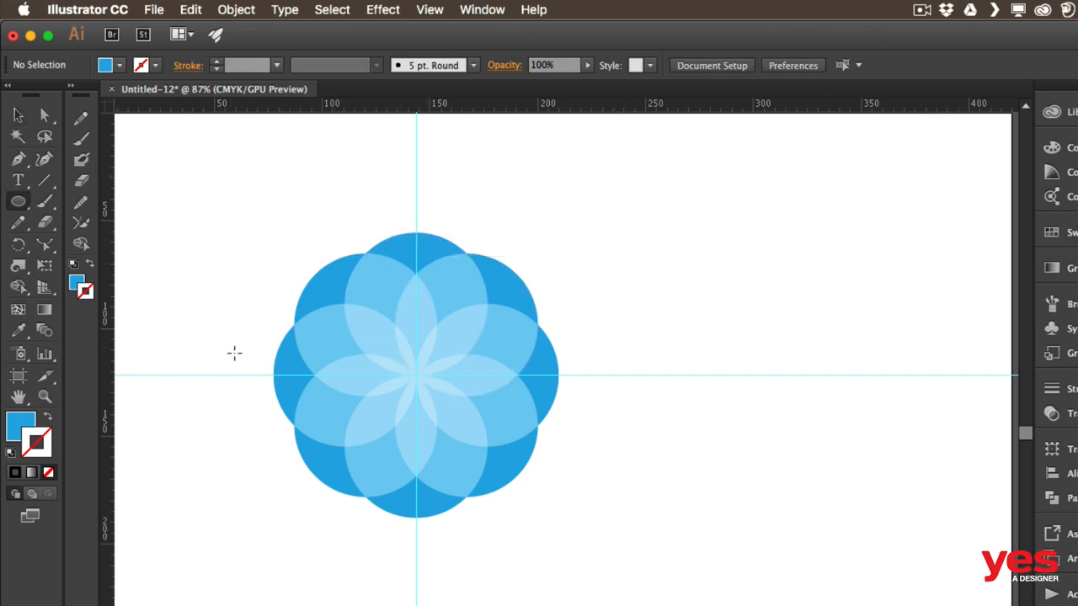
pyautogui.moveTo(242, 375)
pyautogui.mouseDown()
pyautogui.moveTo(261, 393)
pyautogui.moveTo(251, 386)
pyautogui.mouseUp()
pyautogui.press('v')
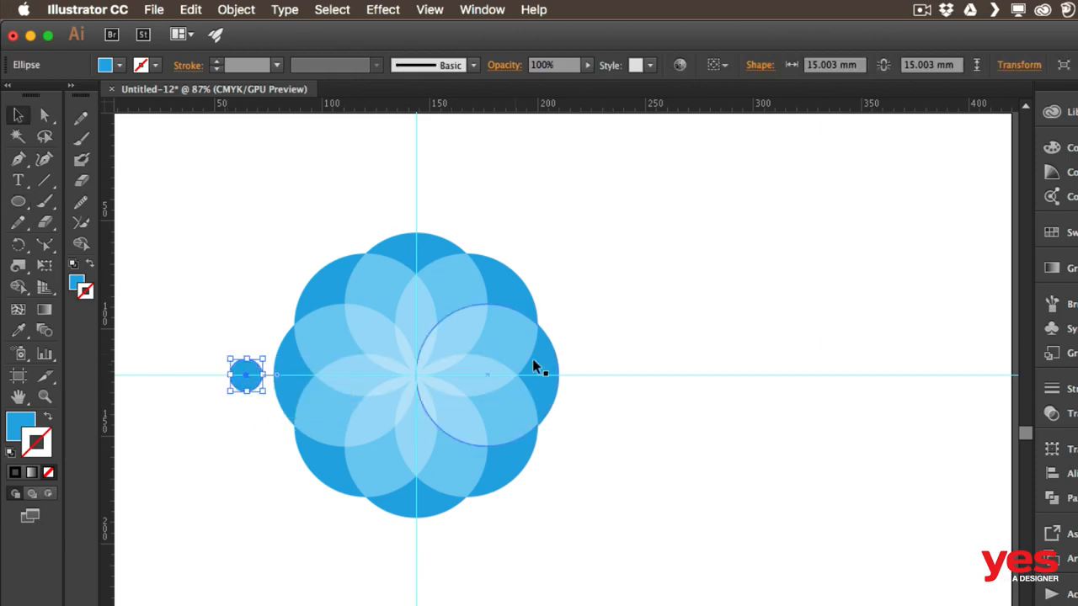
pyautogui.click(119, 65)
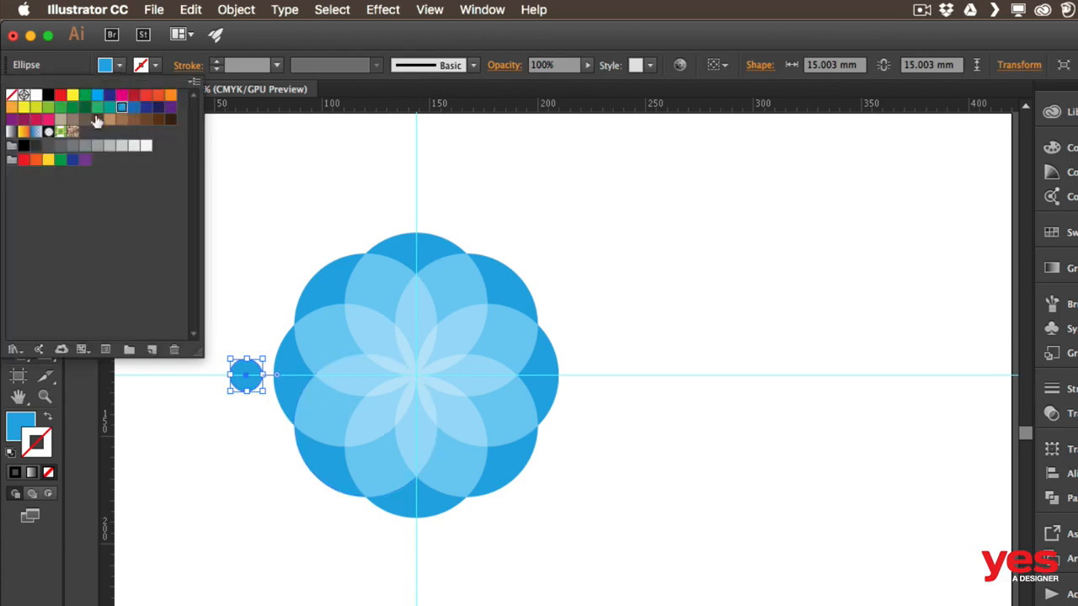
pyautogui.click(148, 109)
pyautogui.click(251, 325)
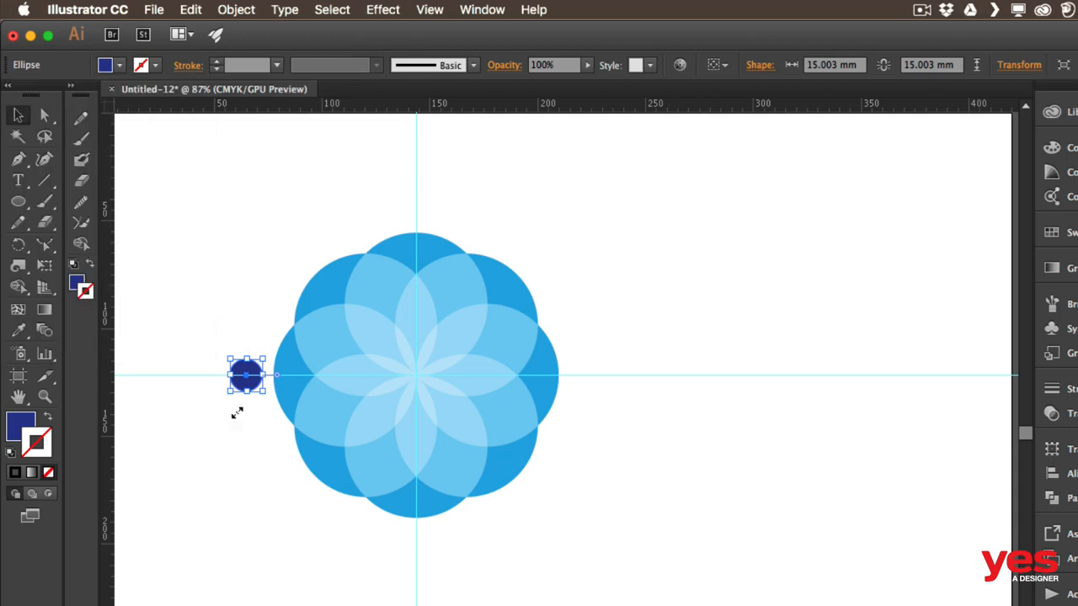
# Set the small dark blue circle's rotation pivot at the flower's centre, try rotating the circle around it and undo the rotation.
pyautogui.click(19, 249)
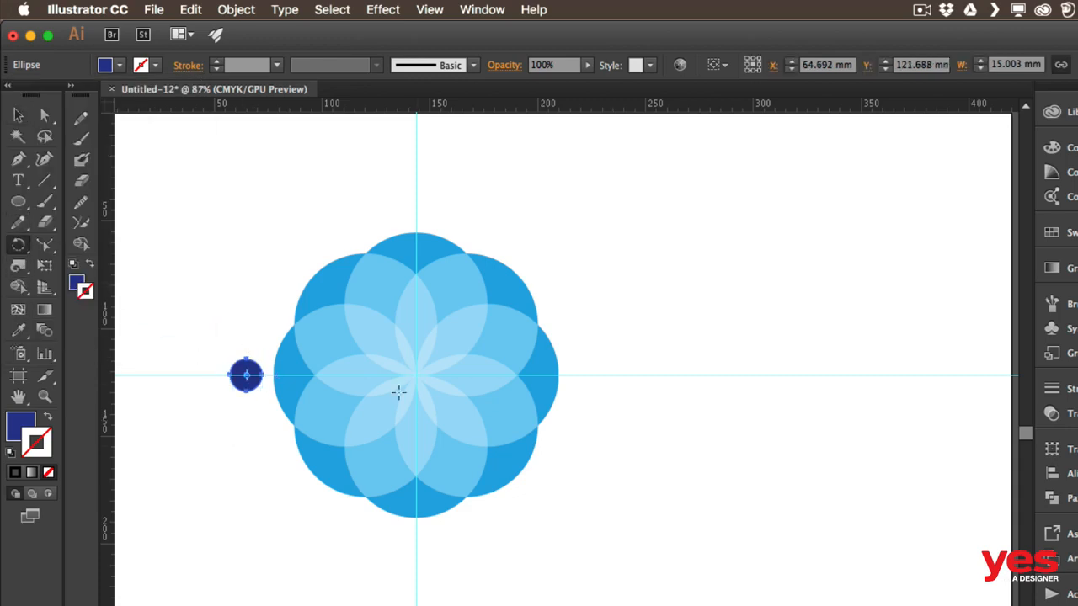
pyautogui.click(416, 375)
pyautogui.moveTo(245, 372); pyautogui.dragTo(245, 311)
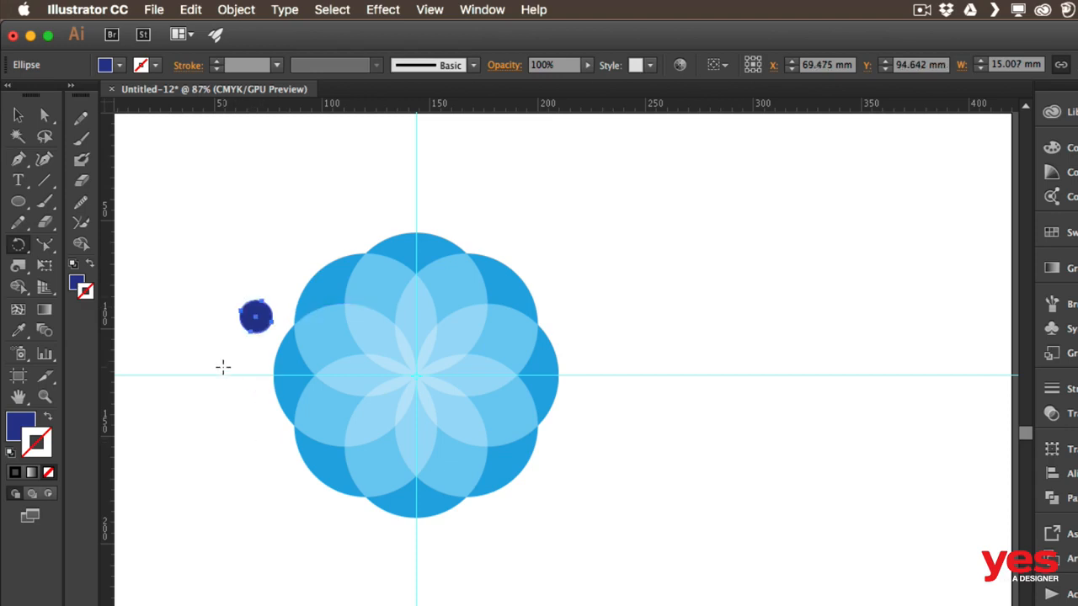
pyautogui.press('super+z')
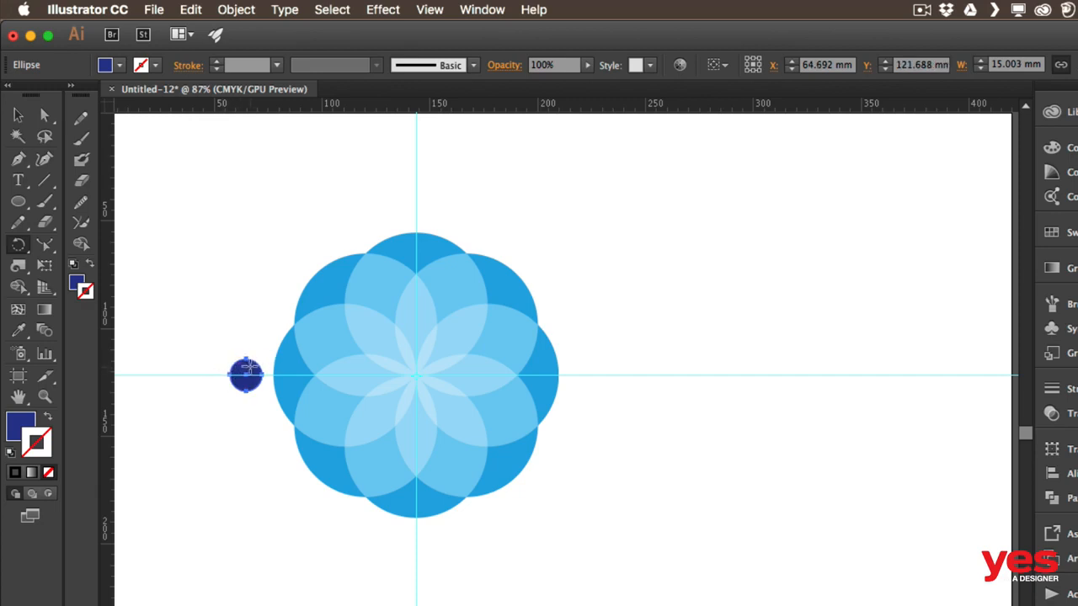
# Rotate a copy of the small dark blue circle about 18° clockwise around the flower's centre.
pyautogui.moveTo(247, 368); pyautogui.dragTo(151, 280)
pyautogui.press('alt')
pyautogui.moveTo(146, 283); pyautogui.dragTo(173, 285)
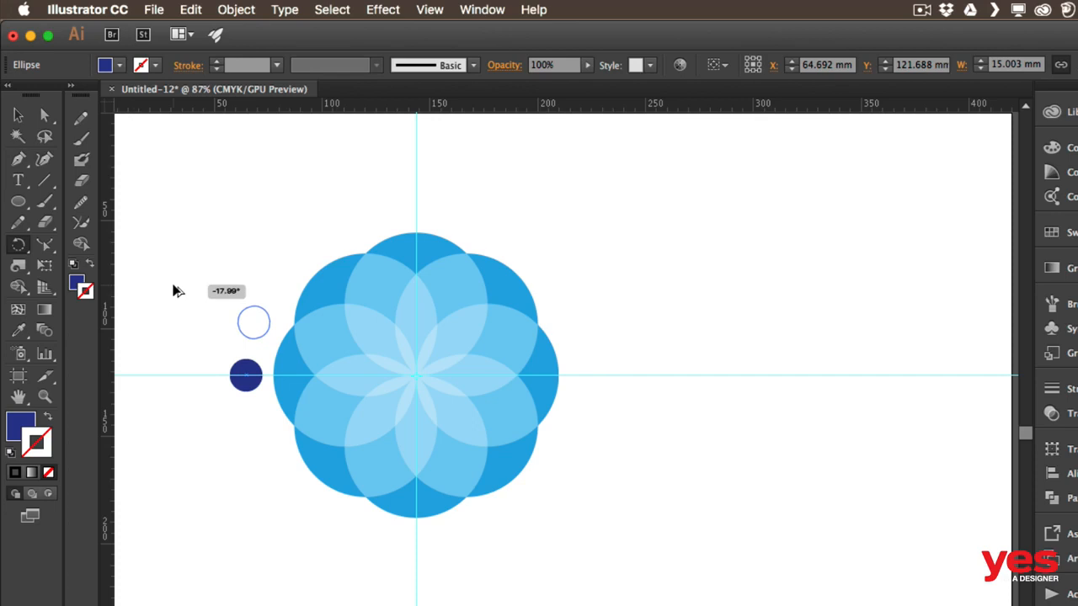
pyautogui.moveTo(173, 285); pyautogui.dragTo(173, 286)
# Repeat the rotated copy until the small circles form a complete ring around the flower, and deselect.
pyautogui.press('super+d')
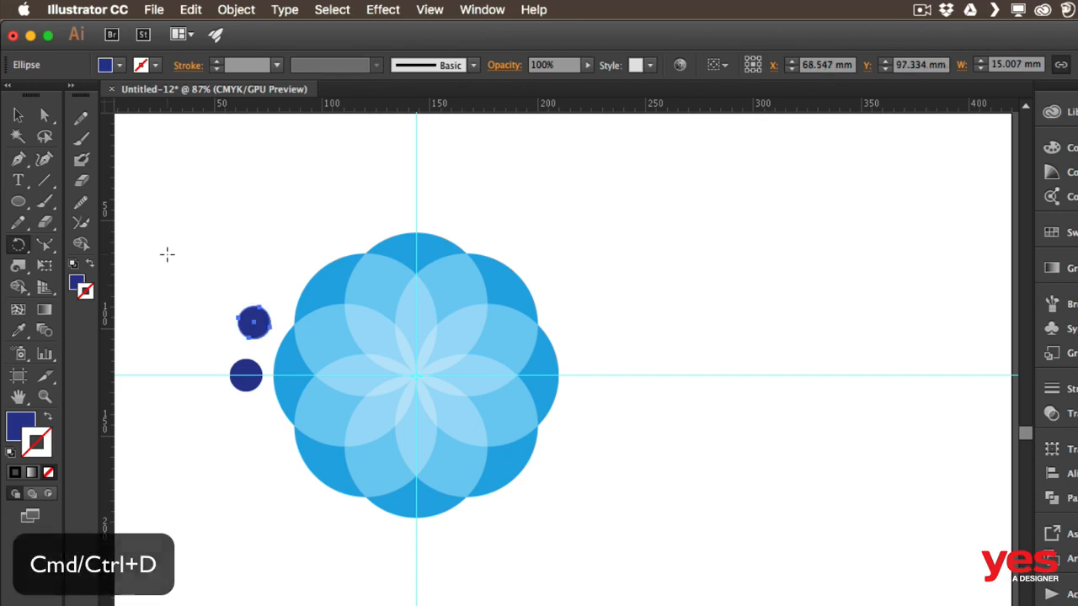
pyautogui.press('super+d')
pyautogui.press('super+d')
pyautogui.press('super+d')
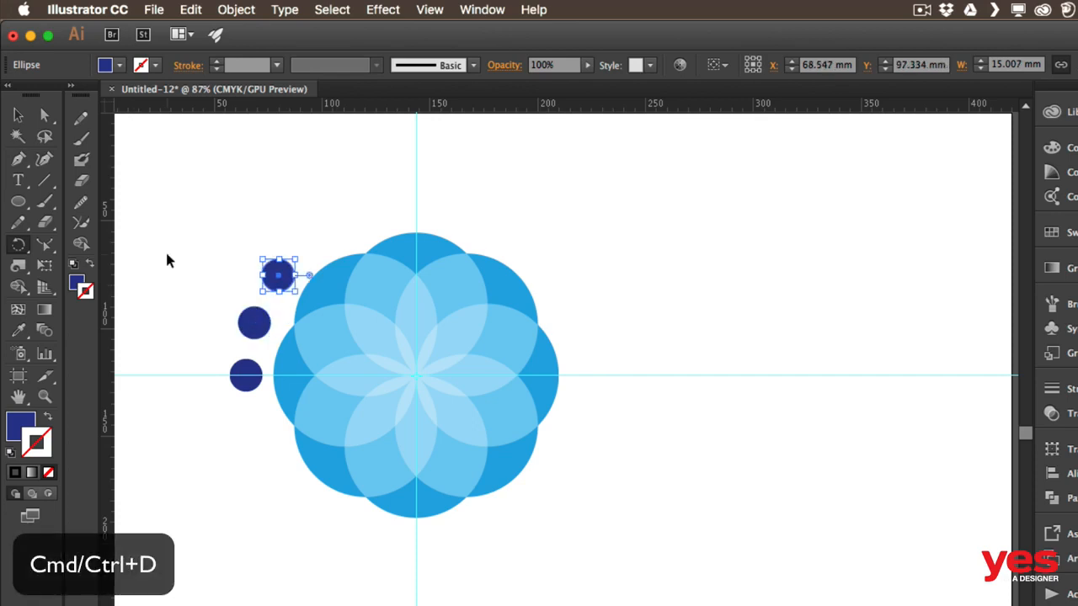
pyautogui.press('super+d')
pyautogui.press('super+d')
pyautogui.press('super+d')
pyautogui.press('super+d')
pyautogui.press('super+d')
pyautogui.press('super+d')
pyautogui.press('super+d')
pyautogui.press('super+d')
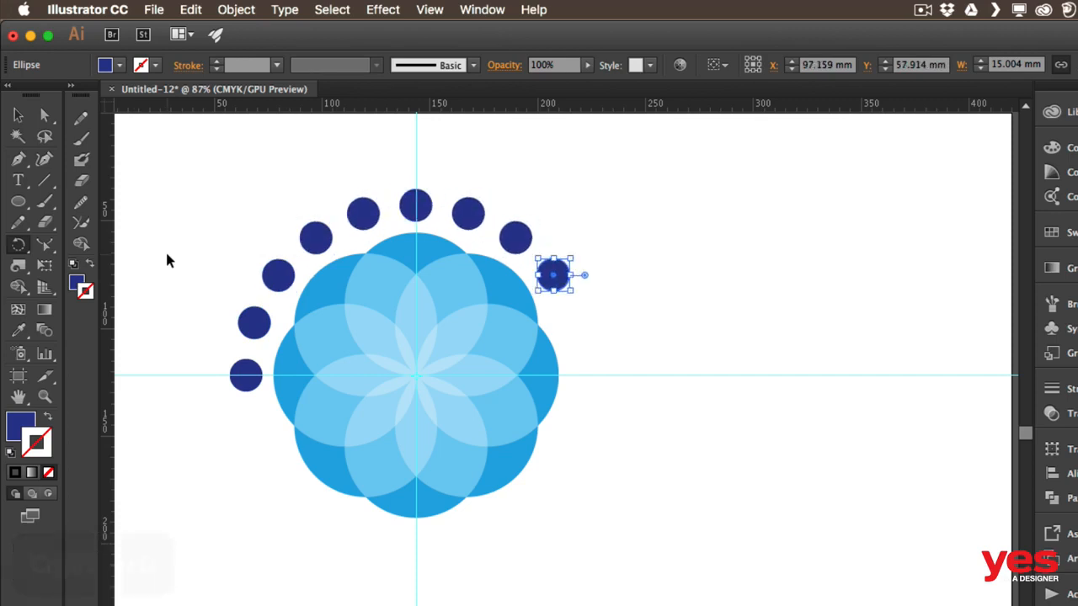
pyautogui.press('super+d')
pyautogui.press('super+d')
pyautogui.press('super+d')
pyautogui.press('super+d')
pyautogui.press('super+d')
pyautogui.press('super+d')
pyautogui.press('super+d')
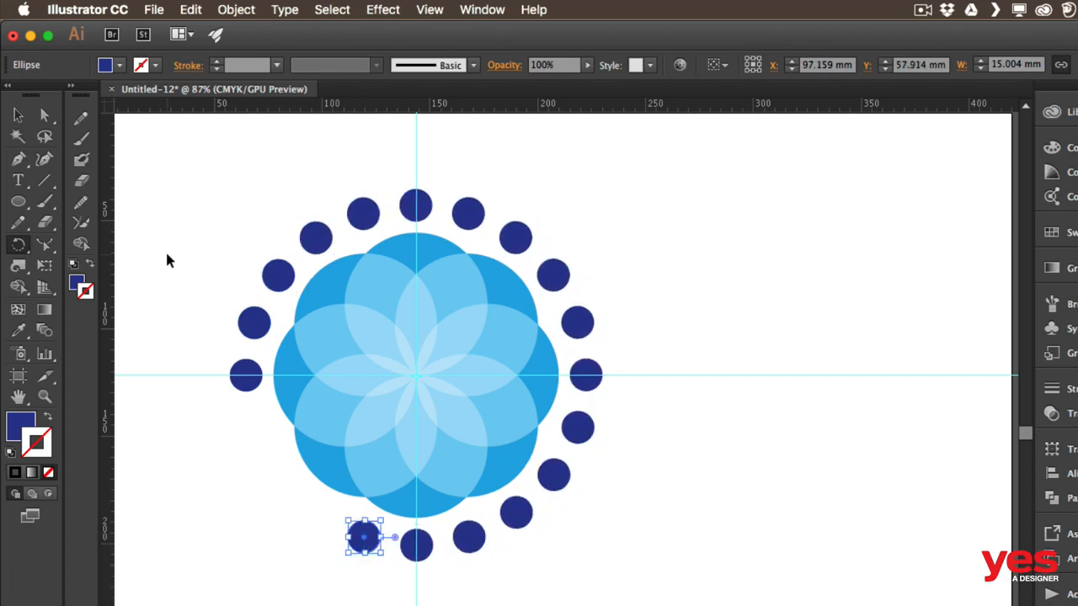
pyautogui.press('v')
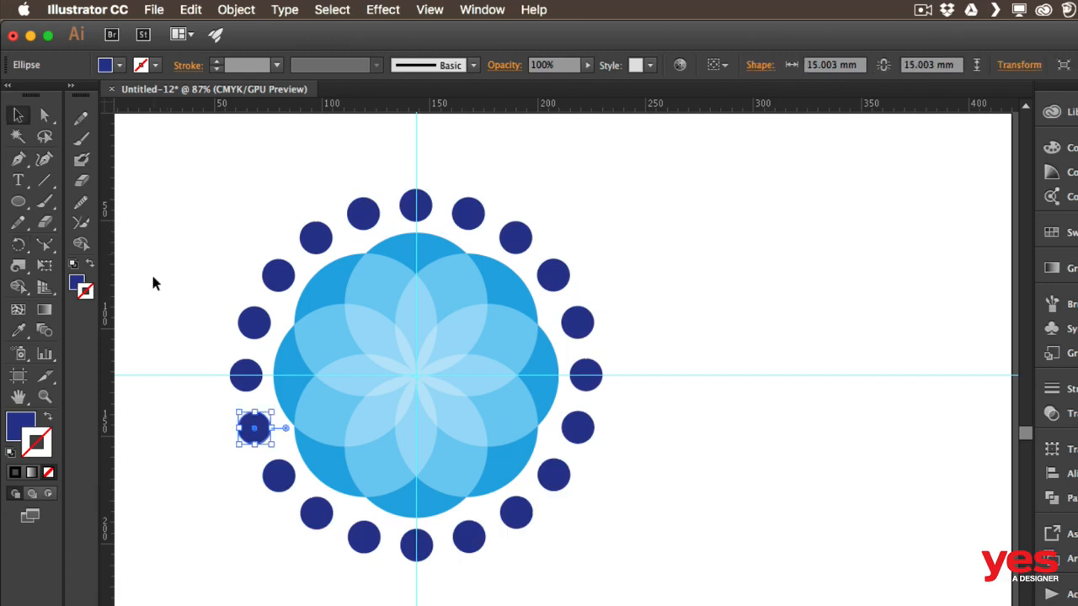
pyautogui.click(147, 426)
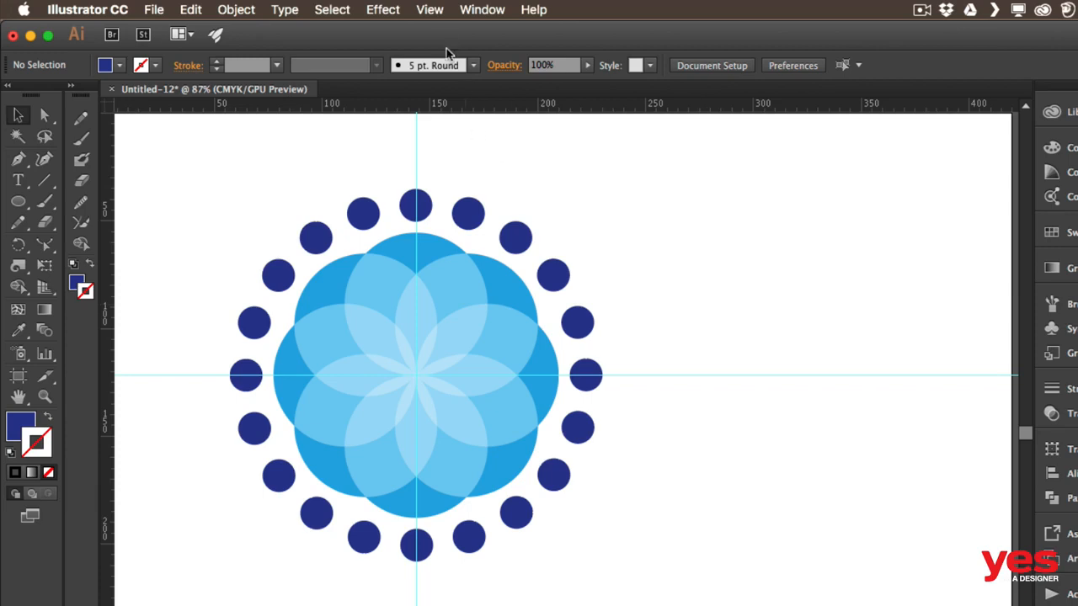
# Clear all guides from the document.
pyautogui.click(434, 10)
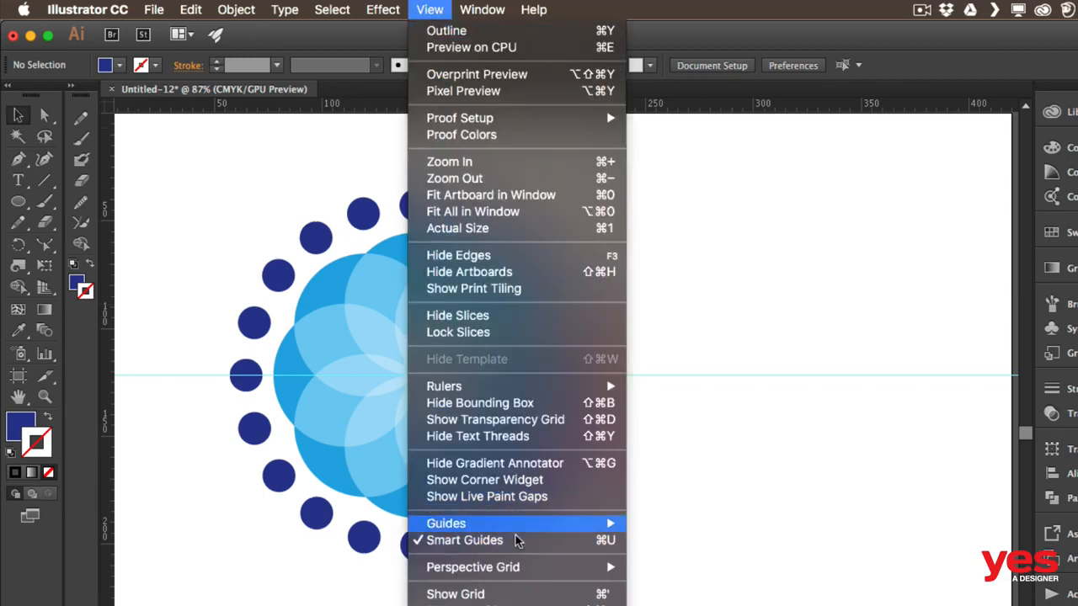
pyautogui.moveTo(529, 527)
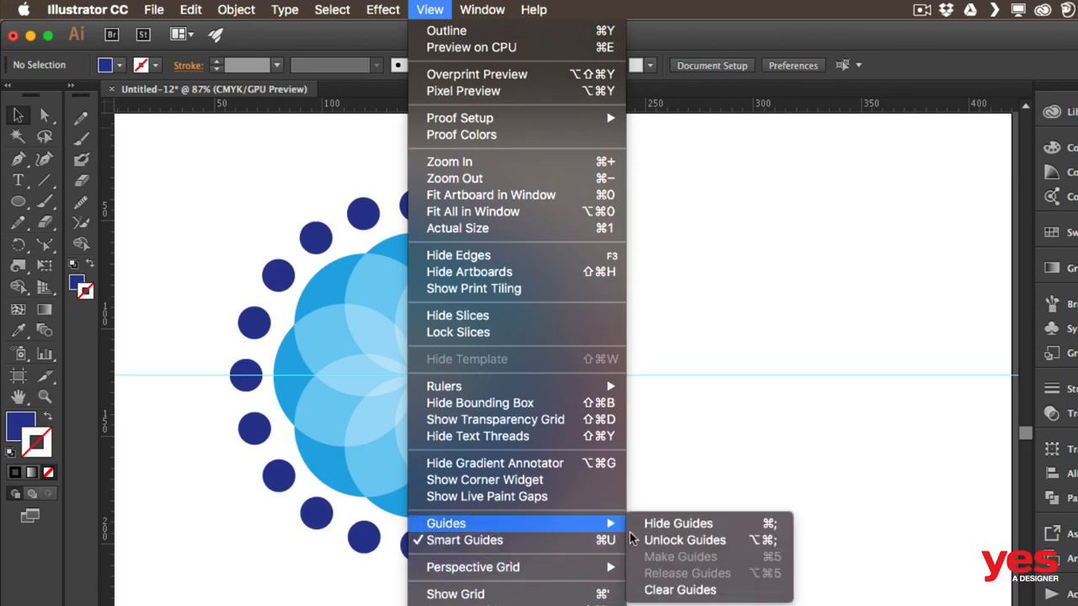
pyautogui.click(692, 589)
# Select the whole flower with its ring, scale it down to roughly a third and move it to the artboard's upper-left area.
pyautogui.moveTo(179, 177); pyautogui.dragTo(701, 322)
pyautogui.press('super+c')
pyautogui.press('super+f')
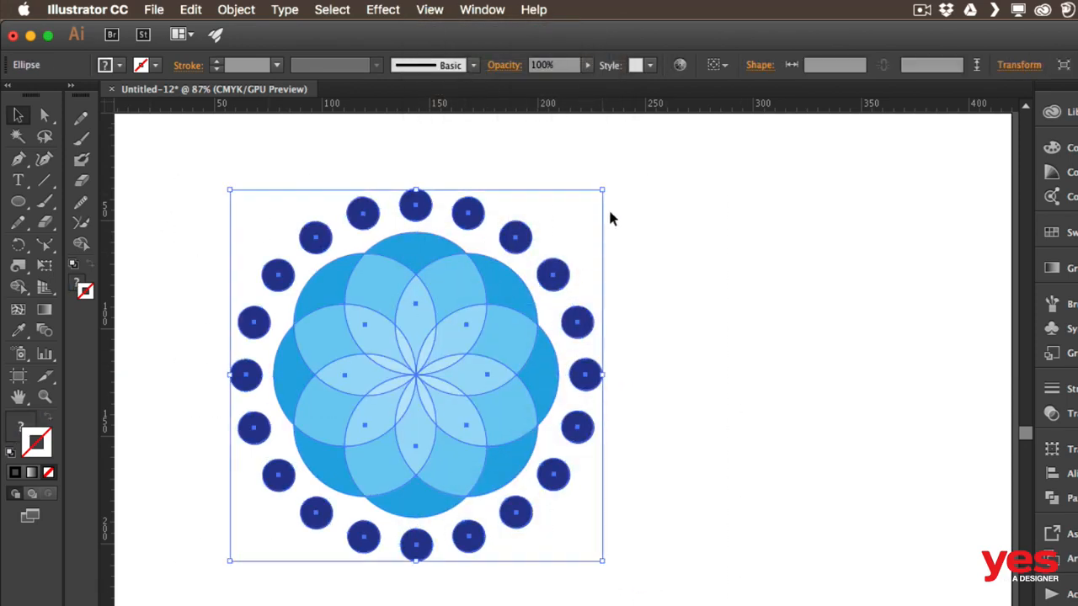
pyautogui.moveTo(603, 191); pyautogui.dragTo(484, 319)
pyautogui.moveTo(396, 375); pyautogui.dragTo(188, 202)
pyautogui.click(446, 434)
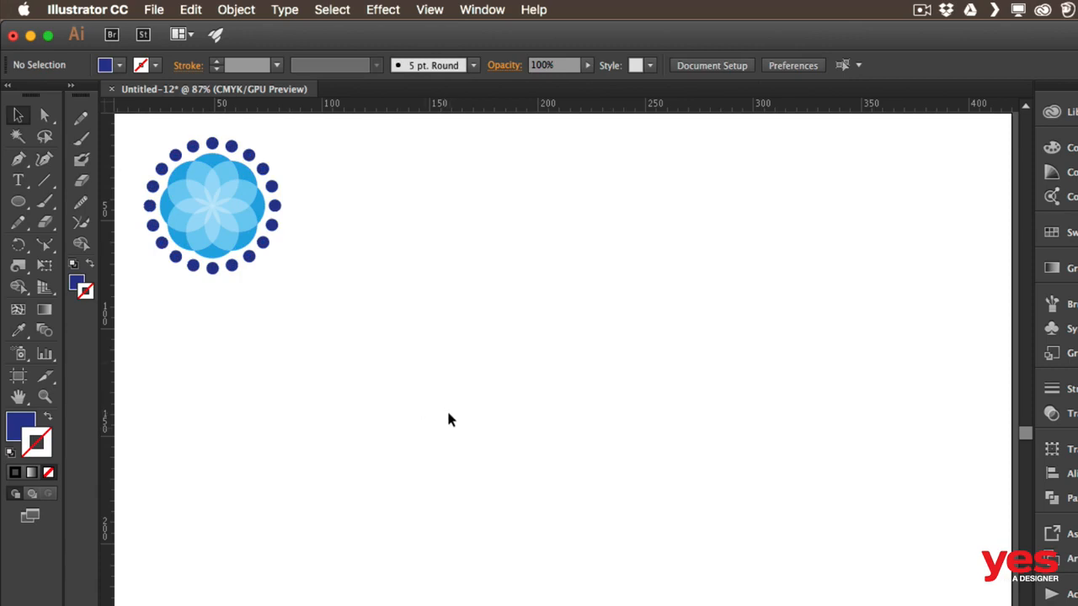
# Draw an open Pen path in the empty area: a vertical line about 68 mm long, continued by a short curve down to the right.
pyautogui.press('p')
pyautogui.moveTo(559, 404); pyautogui.dragTo(559, 377)
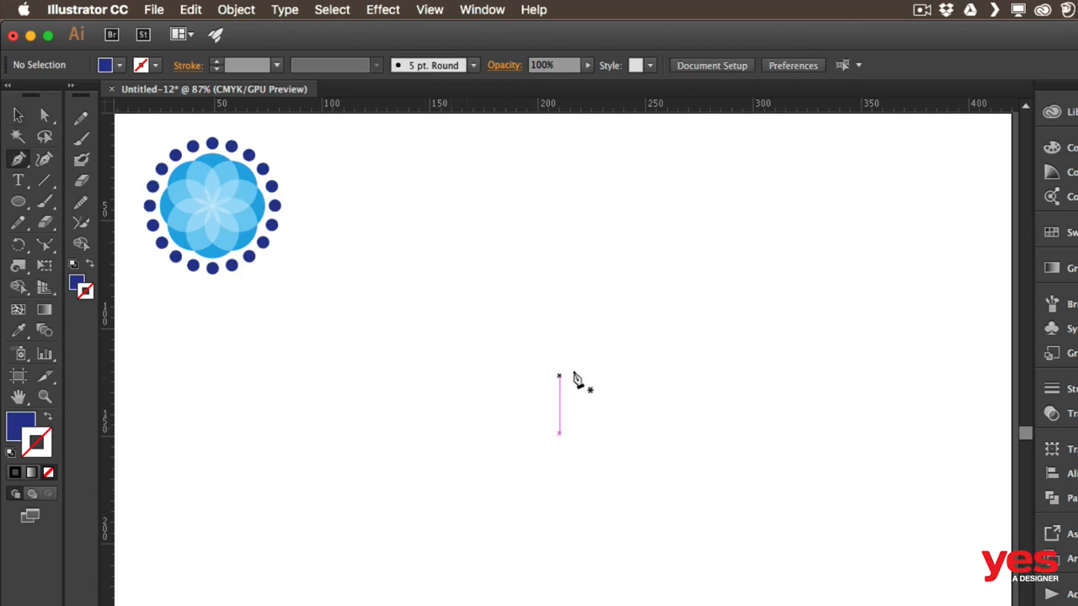
pyautogui.click(559, 388)
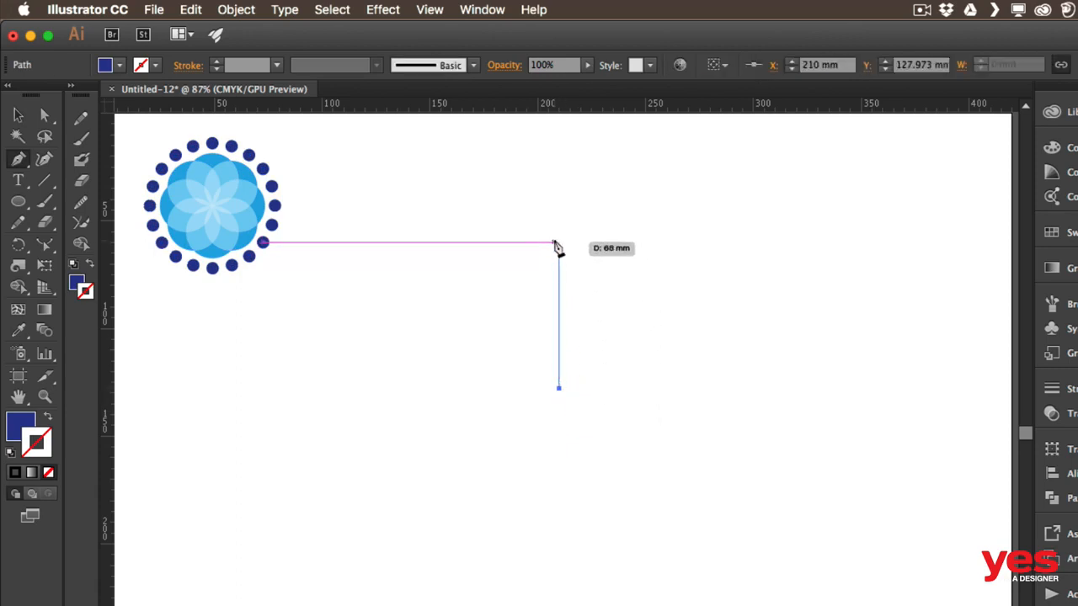
pyautogui.click(558, 242)
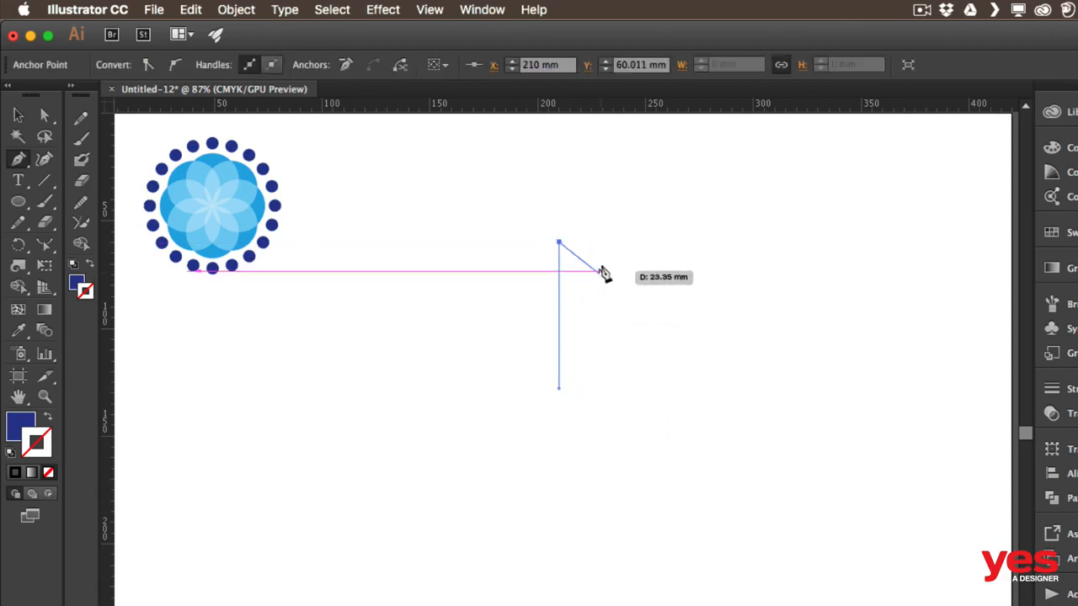
pyautogui.moveTo(600, 274); pyautogui.dragTo(603, 308)
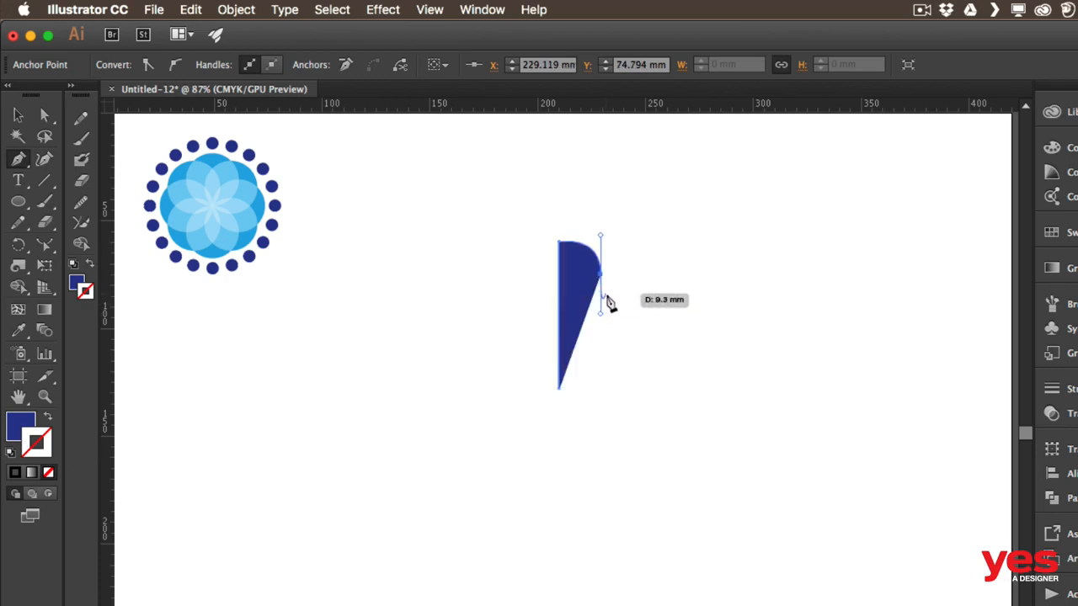
# Swap the path's fill and stroke so it has a dark blue outline and no fill, and deselect.
pyautogui.press('v')
pyautogui.hotkey('shift', 'x')
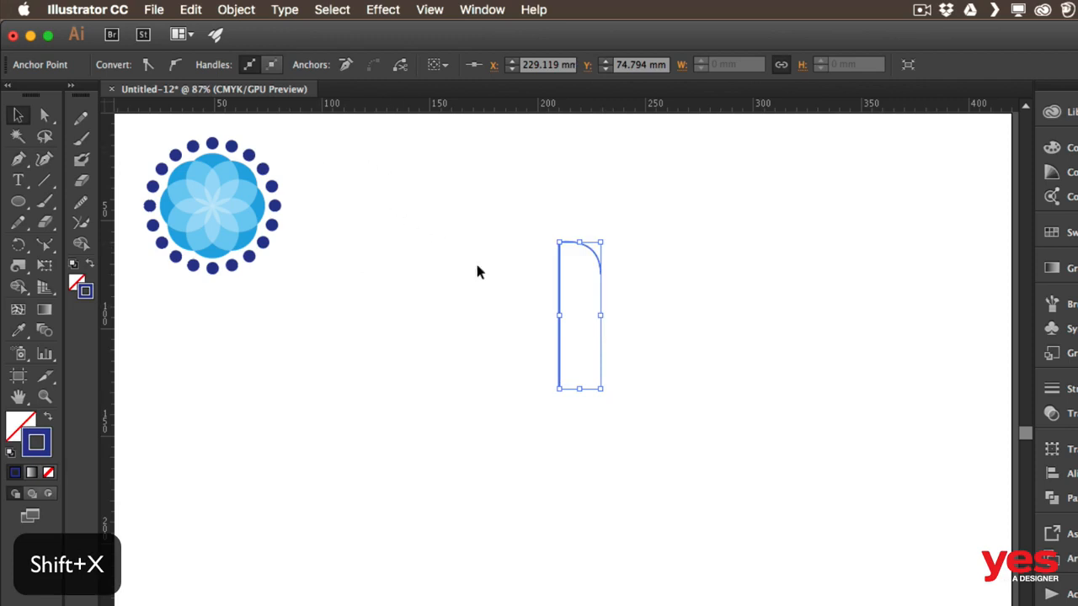
pyautogui.click(532, 305)
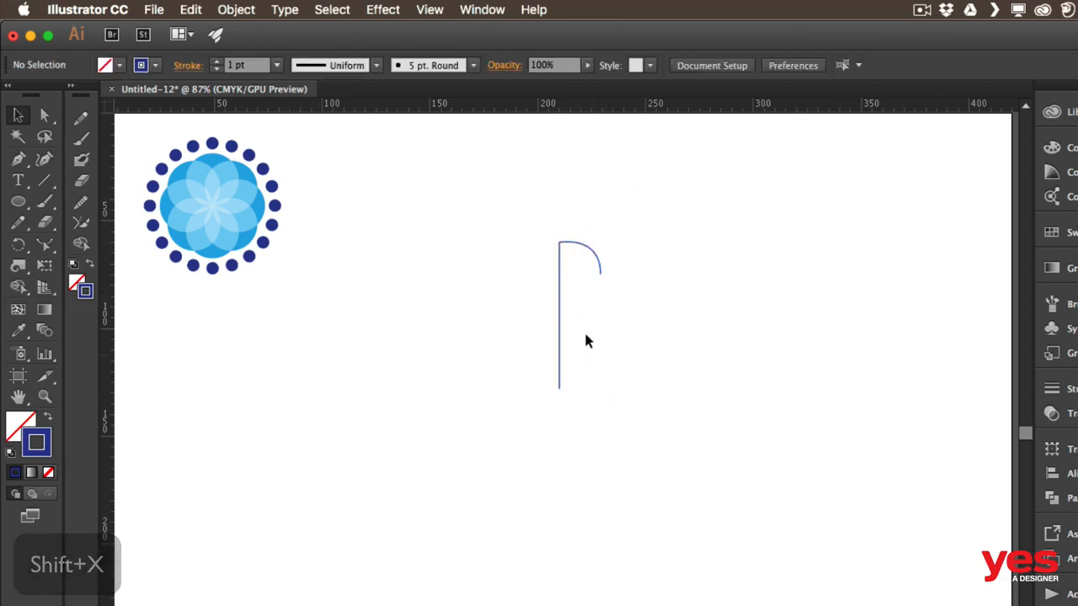
# Flatten the path's short curve by tilting the direction handle of its end anchor inwards, and deselect.
pyautogui.press('a')
pyautogui.click(600, 274)
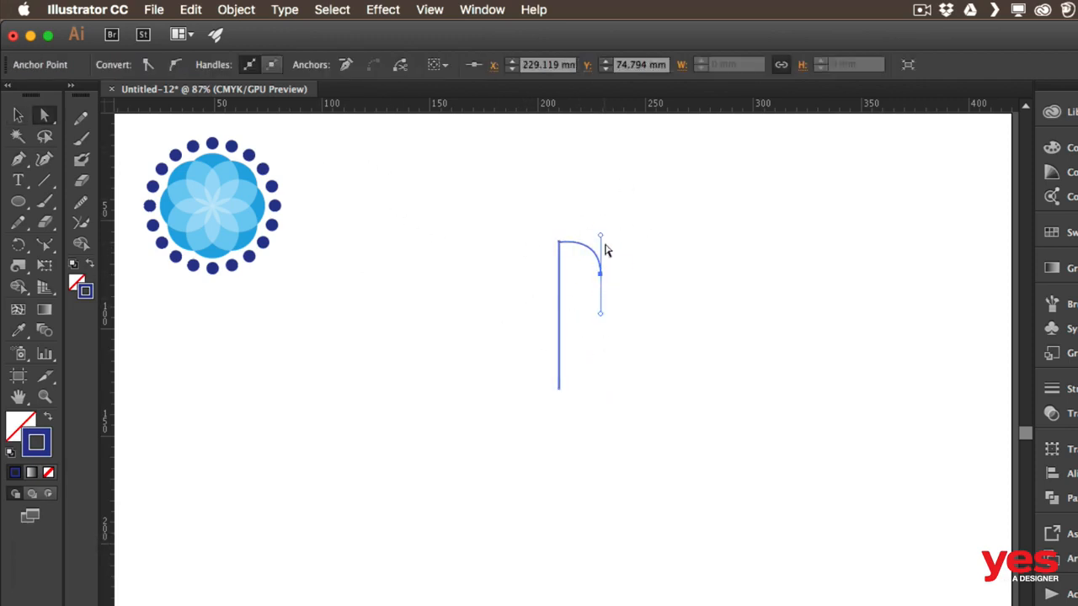
pyautogui.moveTo(600, 234); pyautogui.dragTo(593, 238)
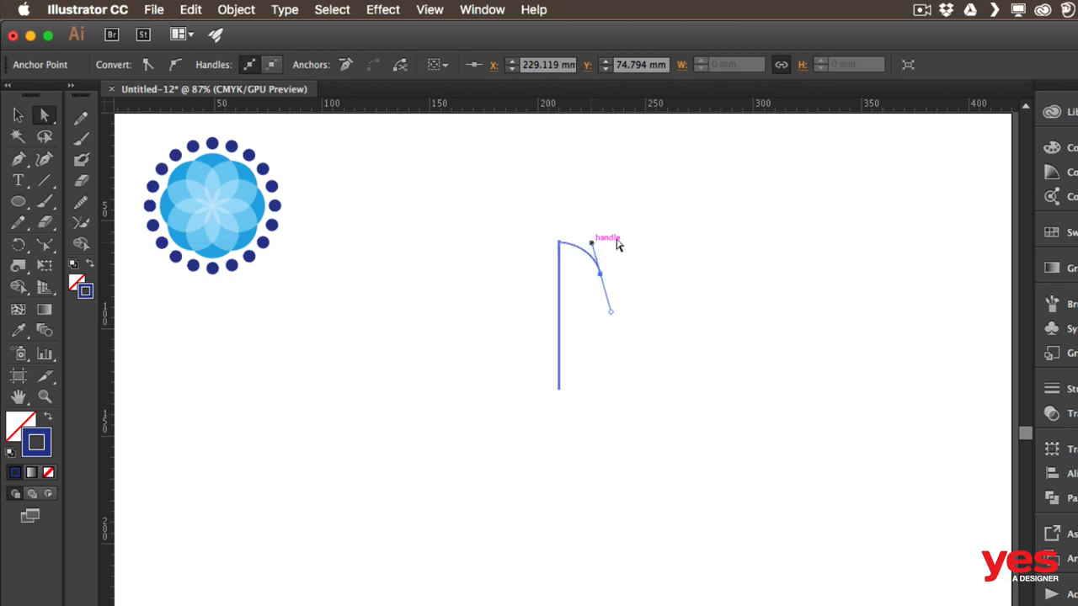
pyautogui.click(750, 234)
# Continue the path from the curve's end with a small inward curl beside the vertical line, and deselect.
pyautogui.press('p')
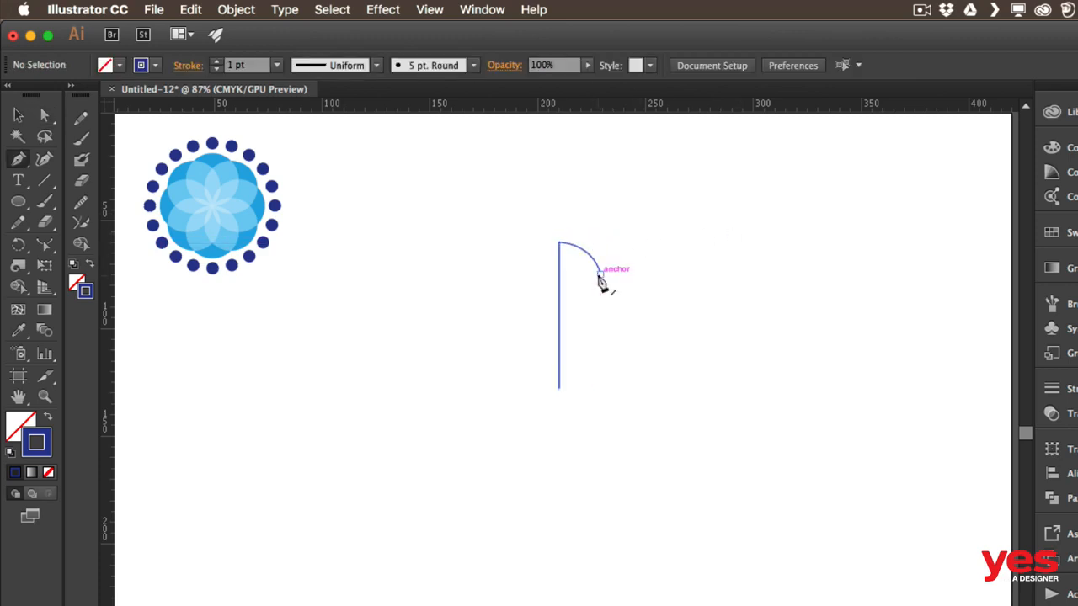
pyautogui.click(600, 274)
pyautogui.moveTo(578, 269); pyautogui.dragTo(568, 278)
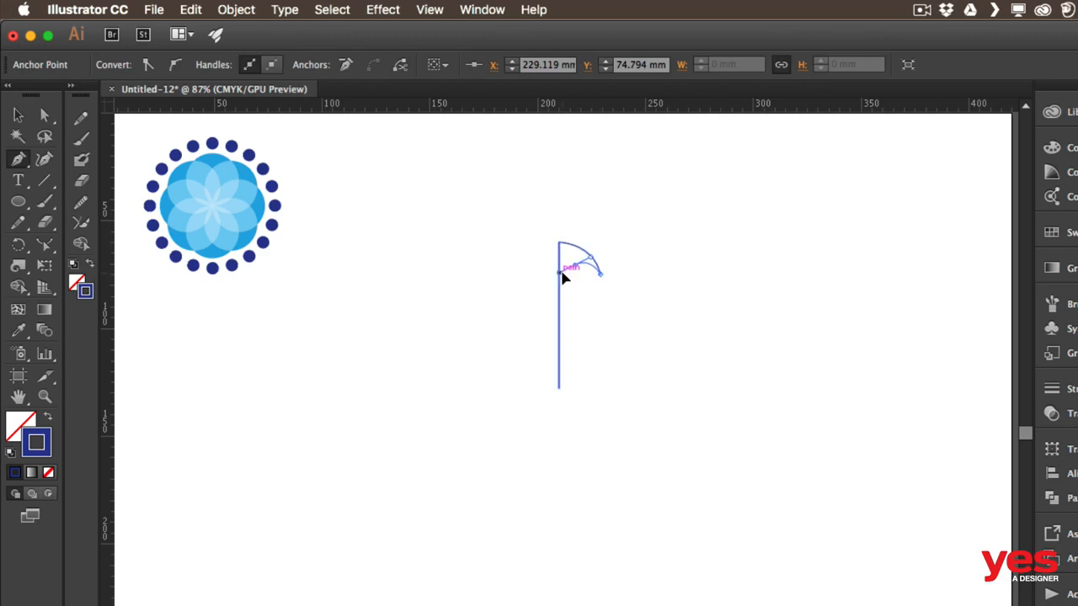
pyautogui.moveTo(562, 278); pyautogui.dragTo(593, 273)
pyautogui.press('v')
pyautogui.click(686, 263)
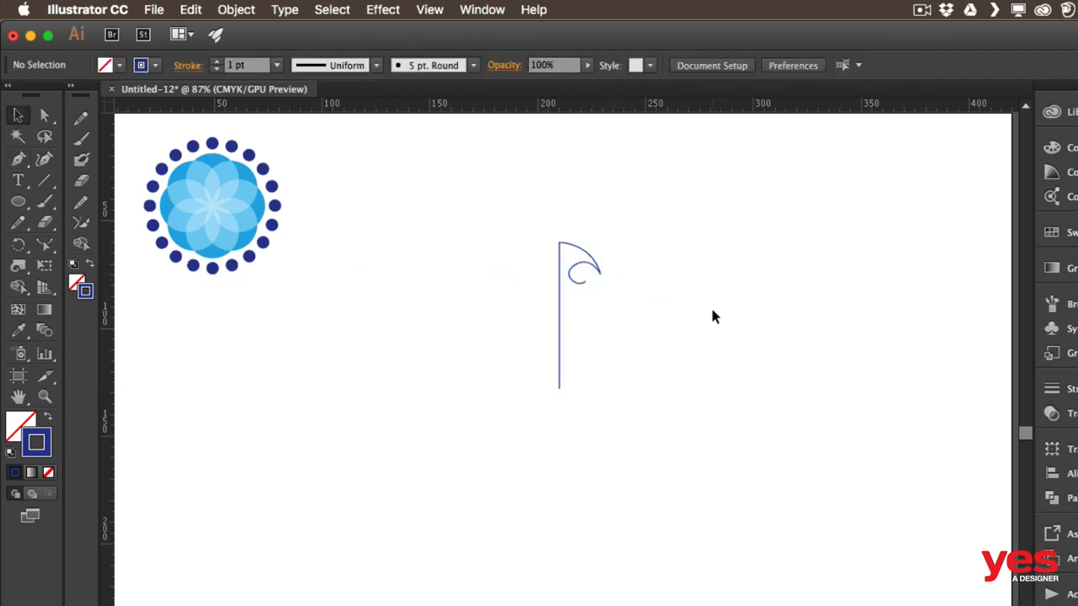
# Select the complete line-and-curl drawing and group it.
pyautogui.press('super+equal')
pyautogui.scroll(-3, 668, 311)
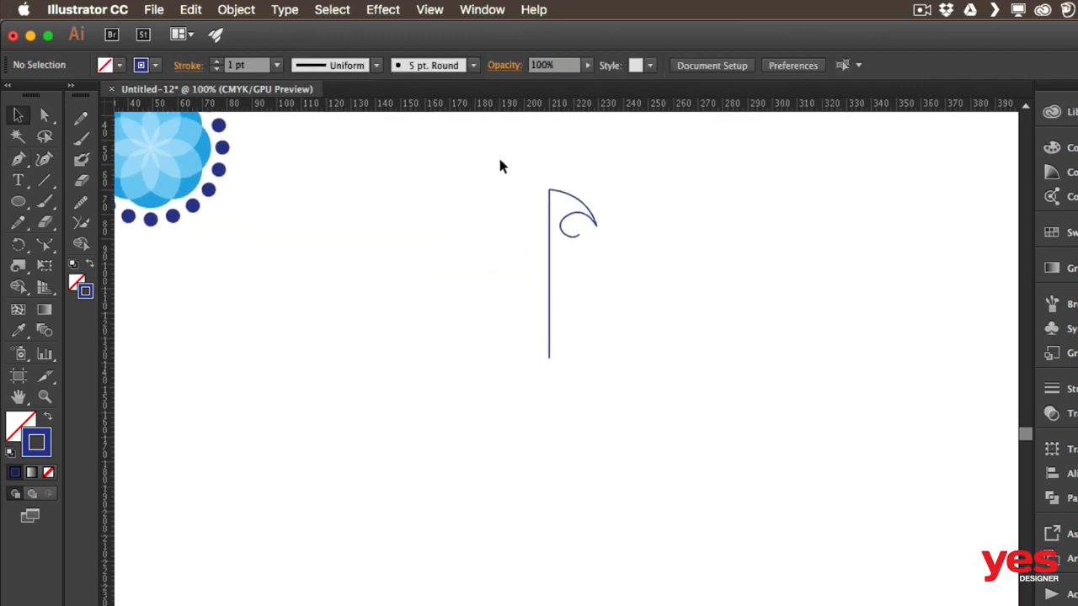
pyautogui.moveTo(518, 197); pyautogui.dragTo(615, 427)
pyautogui.press('super+g')
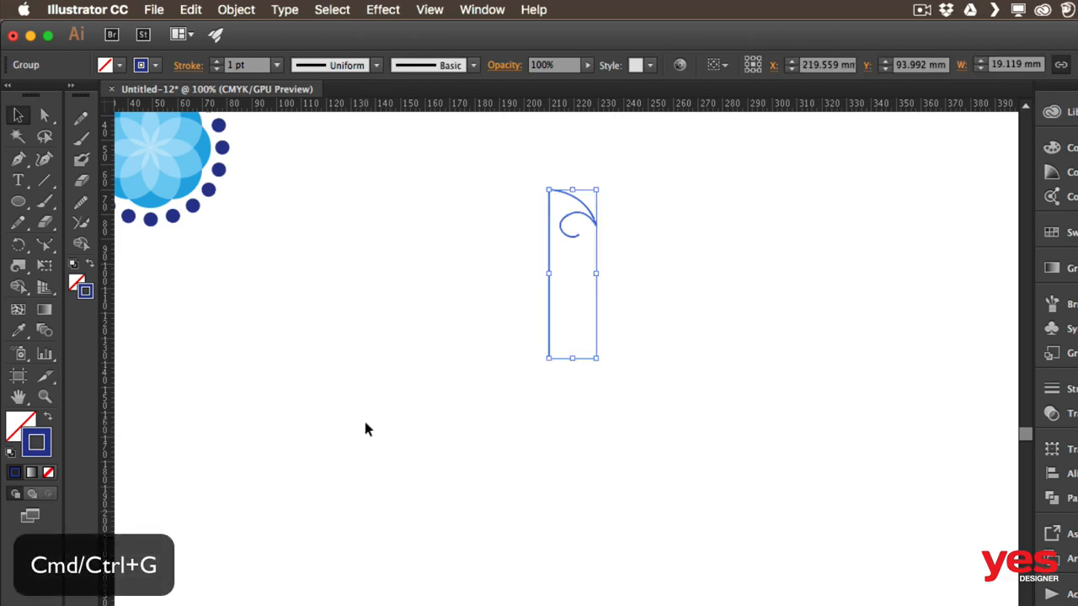
# Open the Transform effect for the group and turn on its preview.
pyautogui.click(383, 10)
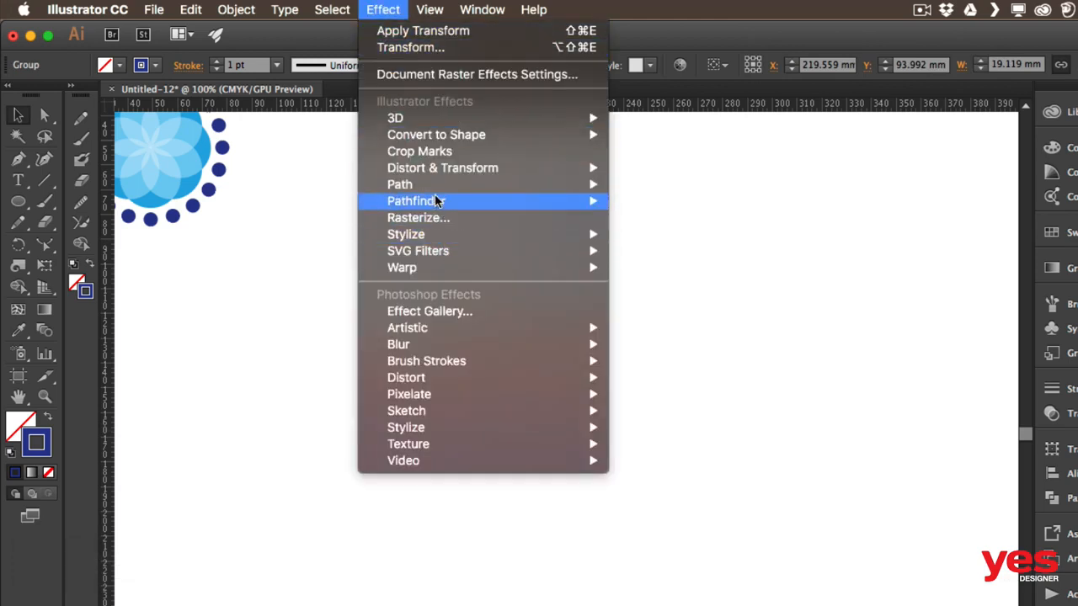
pyautogui.moveTo(537, 162)
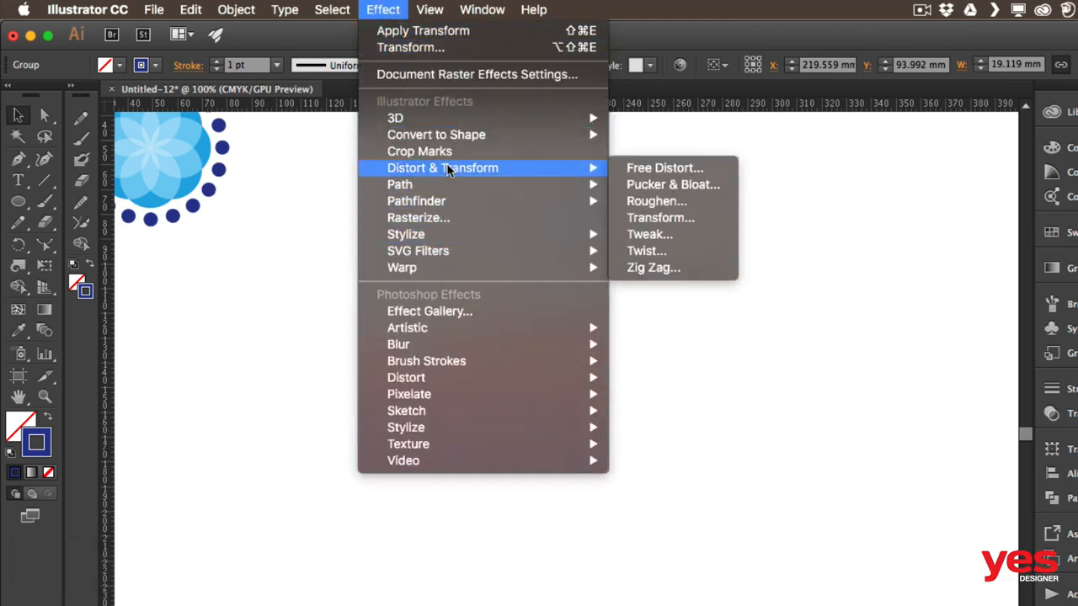
pyautogui.click(664, 224)
pyautogui.moveTo(668, 105); pyautogui.dragTo(854, 92)
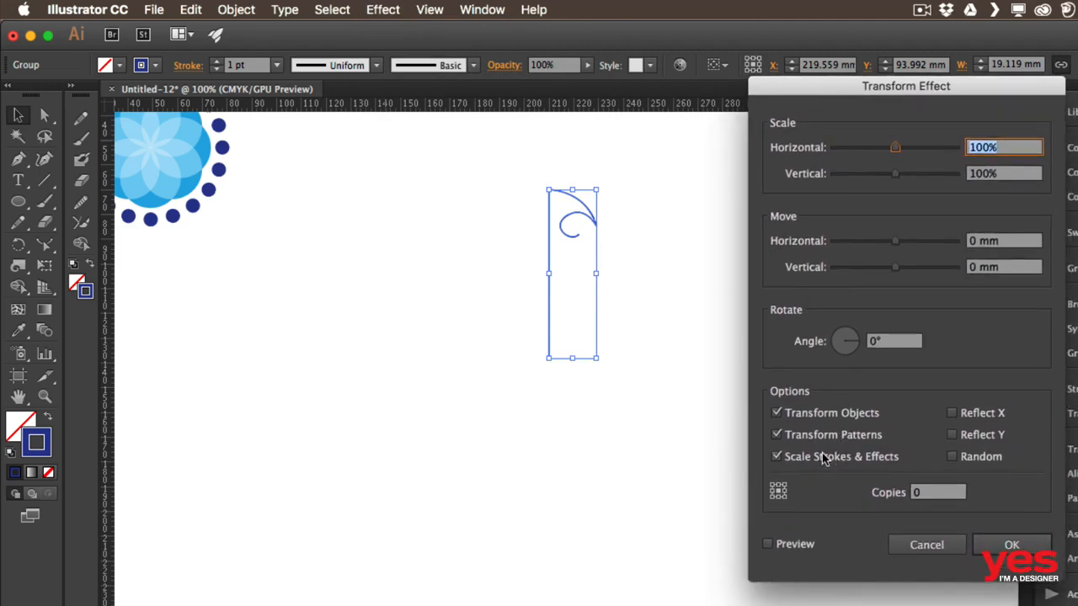
pyautogui.click(792, 546)
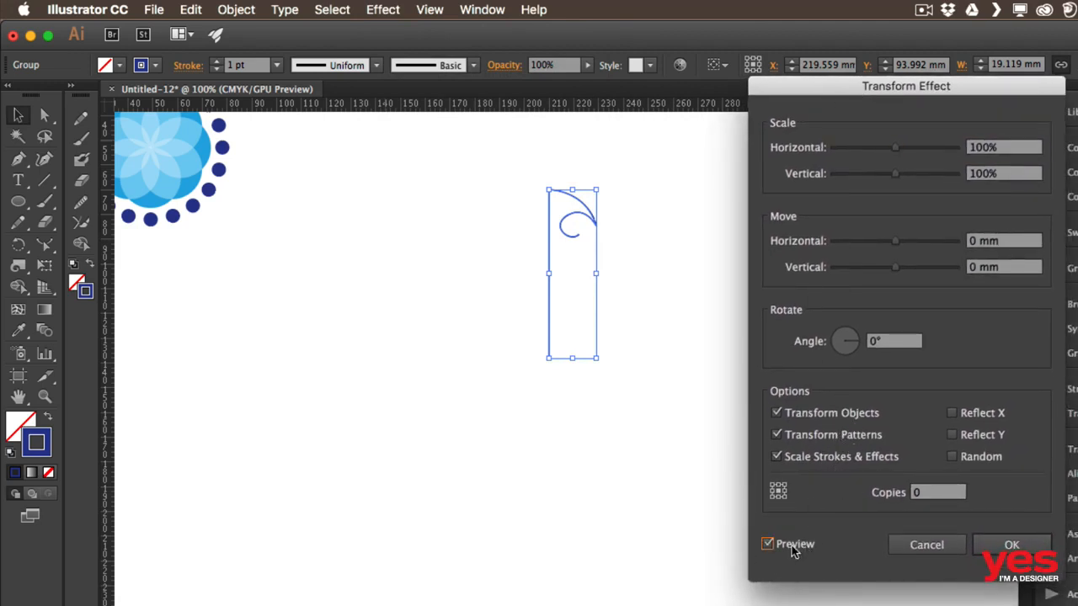
# Set the Transform effect to 10 copies with a rotation angle of 36°.
pyautogui.click(899, 342)
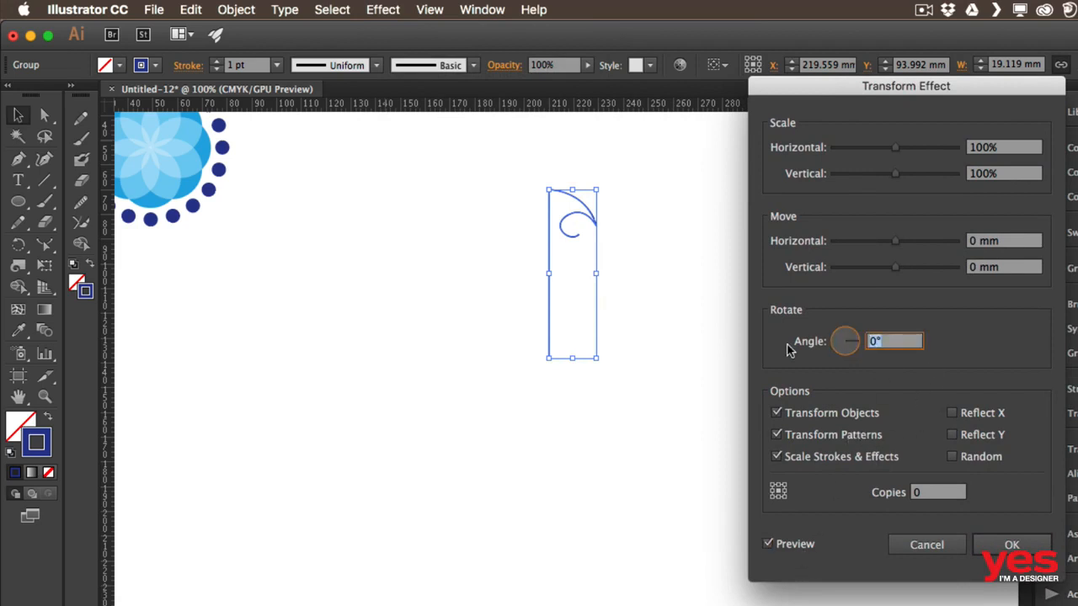
pyautogui.click(934, 495)
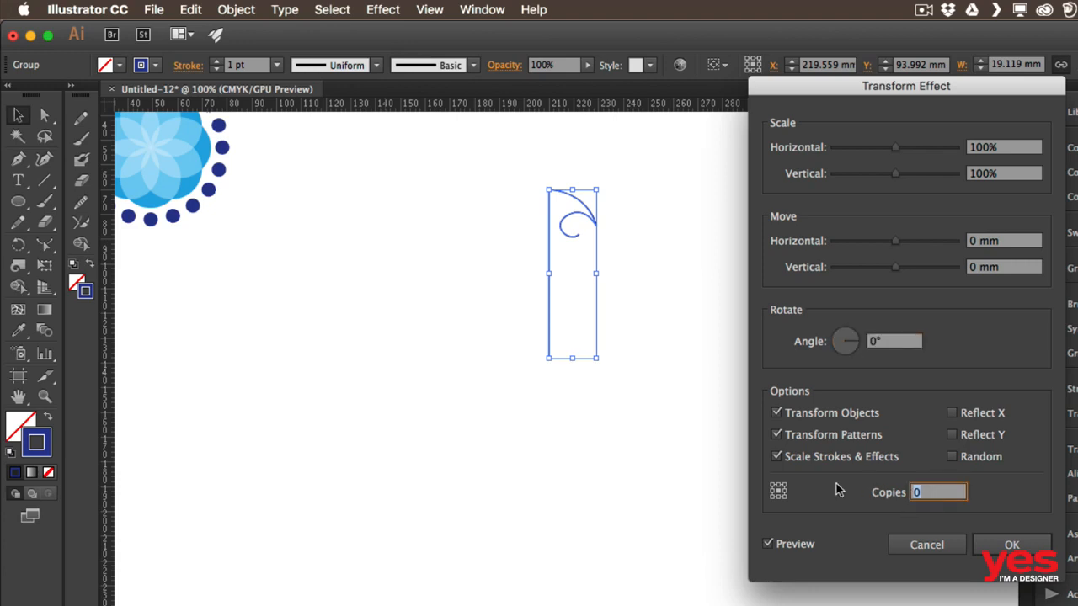
pyautogui.write('10')
pyautogui.click(880, 349)
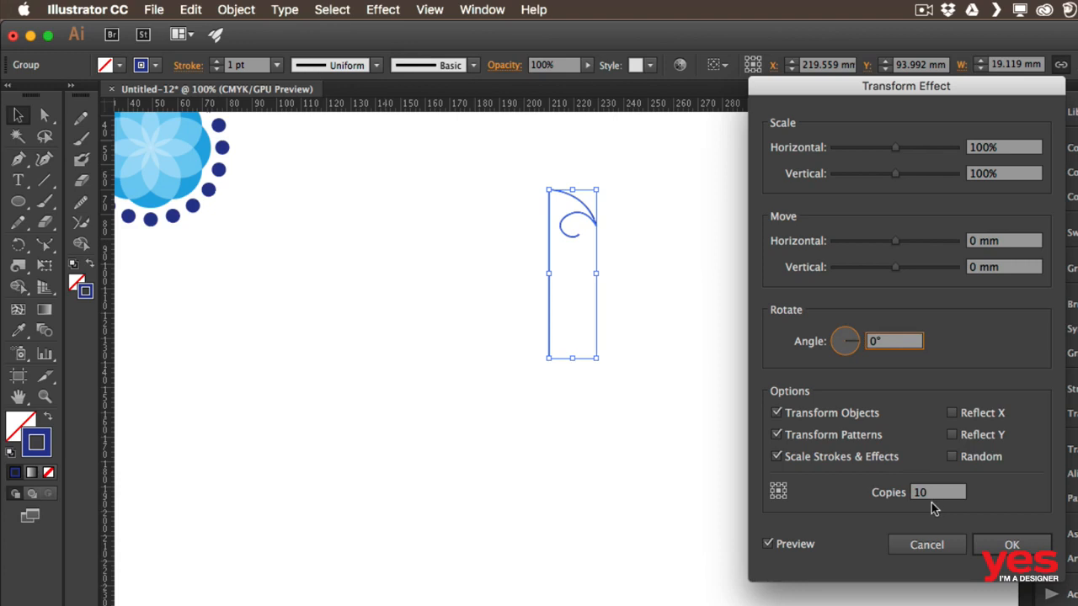
pyautogui.press('BackSpace')
pyautogui.press('BackSpace')
pyautogui.write('36')
pyautogui.press('Tab')
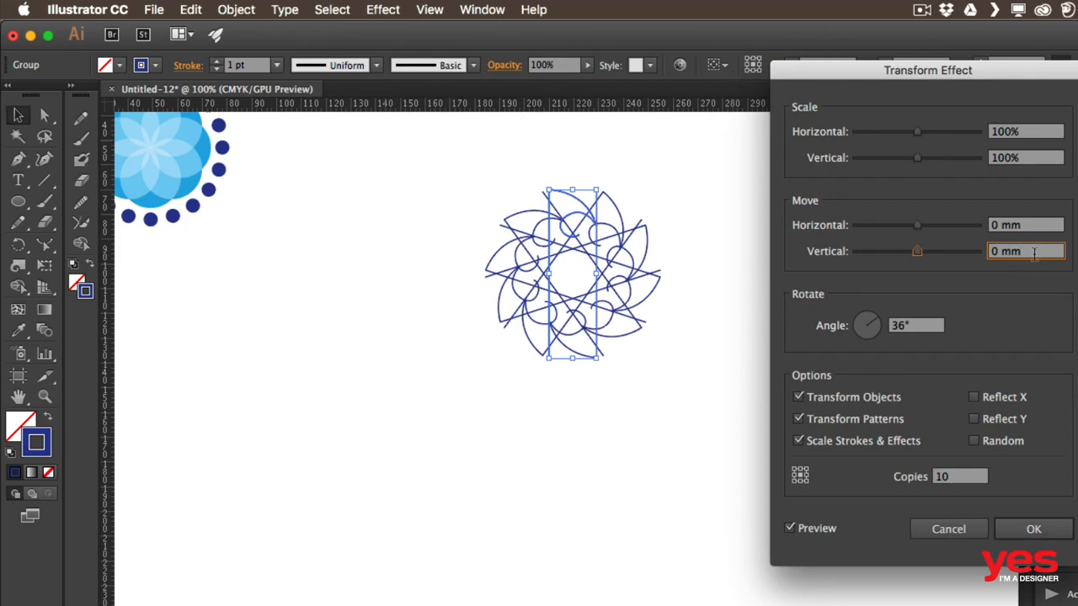
# Try progressively larger vertical move offsets for the Transform effect's copies, up to 22 mm.
pyautogui.press('Up')
pyautogui.press('Up')
pyautogui.press('Up')
pyautogui.press('Up')
pyautogui.press('Up')
pyautogui.press('Up')
pyautogui.press('Up')
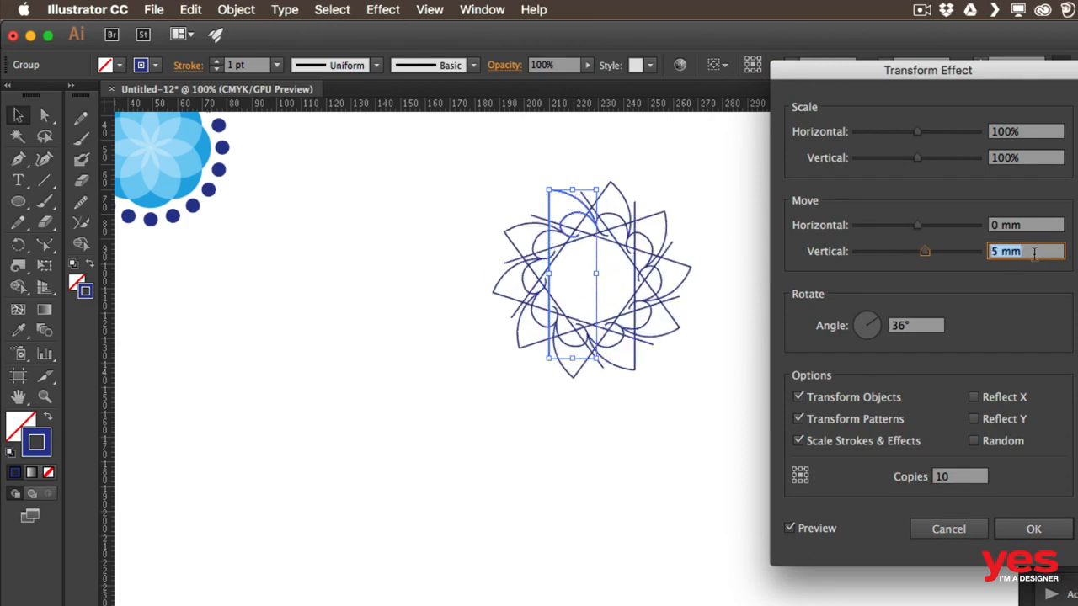
pyautogui.press('Up')
pyautogui.press('Up')
pyautogui.press('Up')
pyautogui.press('Up')
pyautogui.press('Up')
pyautogui.press('Up')
pyautogui.press('Up')
pyautogui.press('Up')
pyautogui.press('Up')
pyautogui.press('Up')
pyautogui.press('Up')
pyautogui.press('Up')
pyautogui.press('Up')
pyautogui.press('Up')
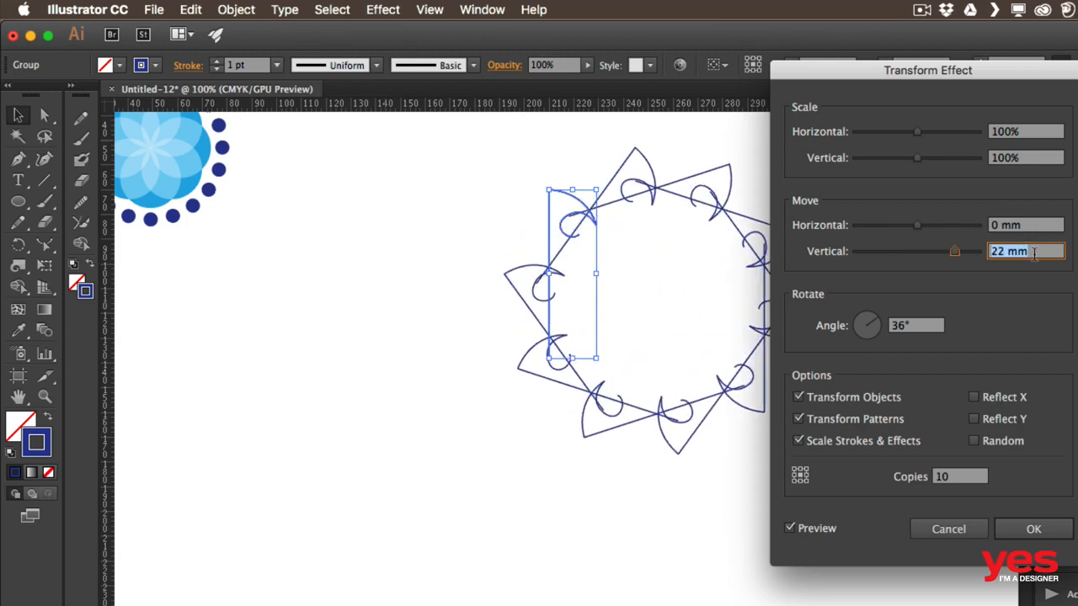
# Try negative vertical move offsets for the Transform effect's copies, down to -28 mm.
pyautogui.press('Down')
pyautogui.press('Down')
pyautogui.press('Down')
pyautogui.press('Down')
pyautogui.press('Down')
pyautogui.press('Down')
pyautogui.press('Down')
pyautogui.press('Down')
pyautogui.press('Down')
pyautogui.press('Down')
pyautogui.press('Down')
pyautogui.press('Down')
pyautogui.press('Down')
pyautogui.press('Down')
pyautogui.press('Down')
pyautogui.press('Down')
pyautogui.press('Down')
pyautogui.press('Down')
pyautogui.press('Down')
pyautogui.press('Down')
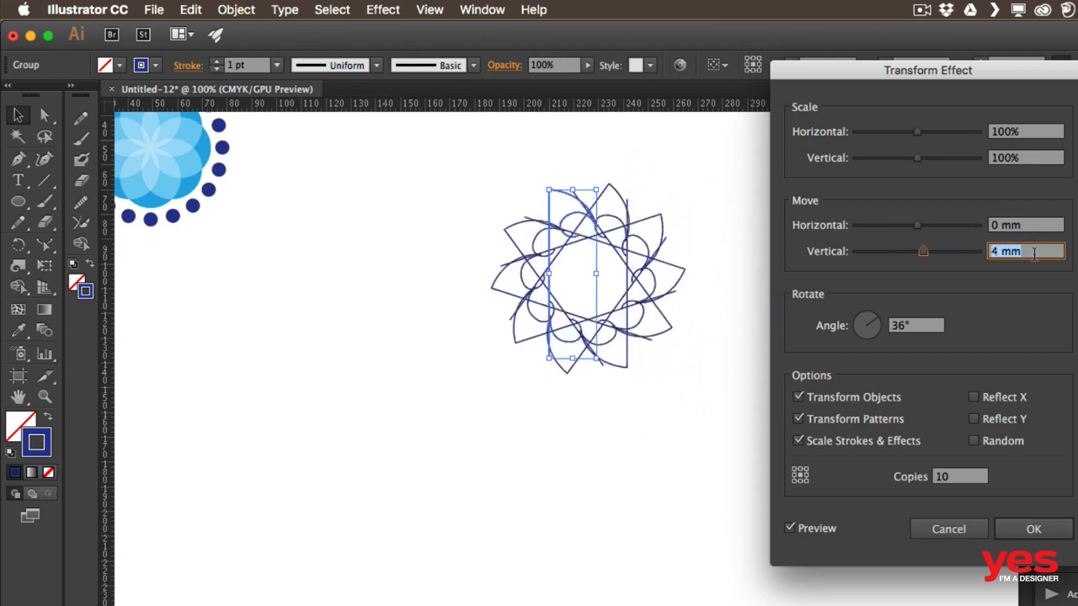
pyautogui.press('Down')
pyautogui.press('Down')
pyautogui.press('Down')
pyautogui.press('Down')
pyautogui.press('Down')
pyautogui.press('Down')
pyautogui.press('Down')
pyautogui.press('Down')
pyautogui.press('Down')
pyautogui.press('Down')
pyautogui.press('Down')
pyautogui.press('Down')
pyautogui.press('Down')
pyautogui.press('Down')
pyautogui.press('Down')
pyautogui.press('Down')
pyautogui.press('Down')
pyautogui.press('Down')
pyautogui.press('Down')
pyautogui.press('Down')
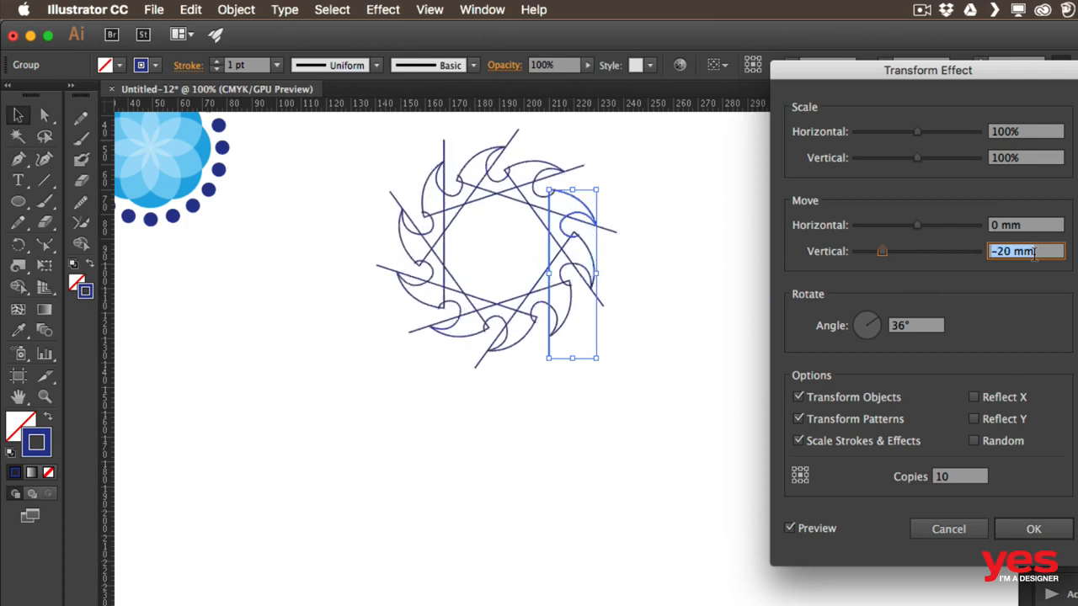
pyautogui.press('Down')
pyautogui.press('Down')
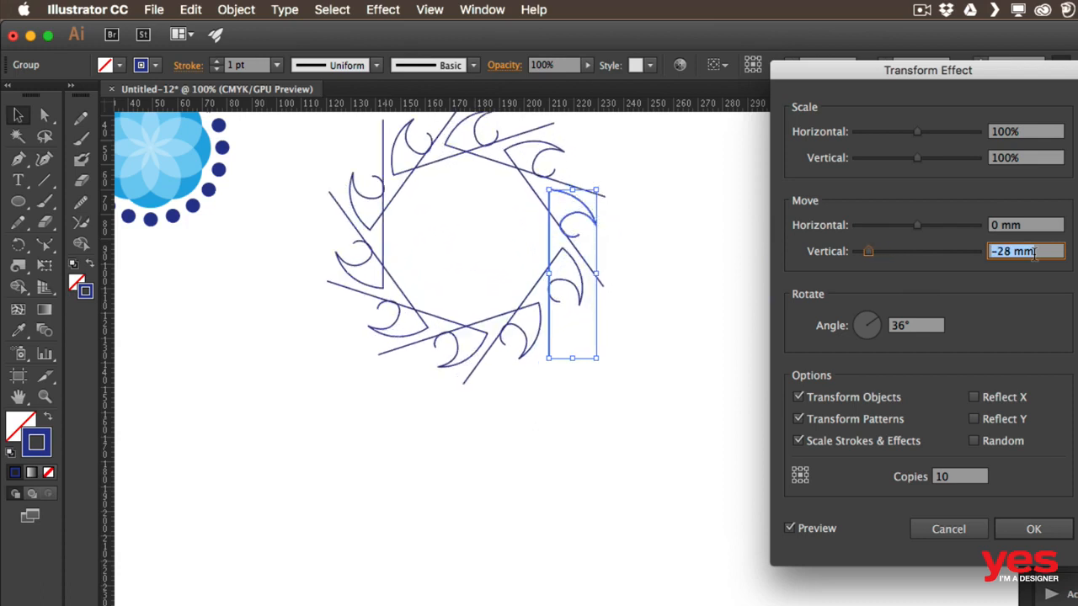
# Try vertical move values between -18 mm and -16 mm for the copies.
pyautogui.press('Up')
pyautogui.press('Up')
pyautogui.press('Up')
pyautogui.press('Up')
pyautogui.press('Up')
pyautogui.press('Up')
pyautogui.press('Up')
pyautogui.press('Up')
pyautogui.press('Up')
pyautogui.press('Up')
pyautogui.press('Up')
pyautogui.press('Up')
pyautogui.press('Up')
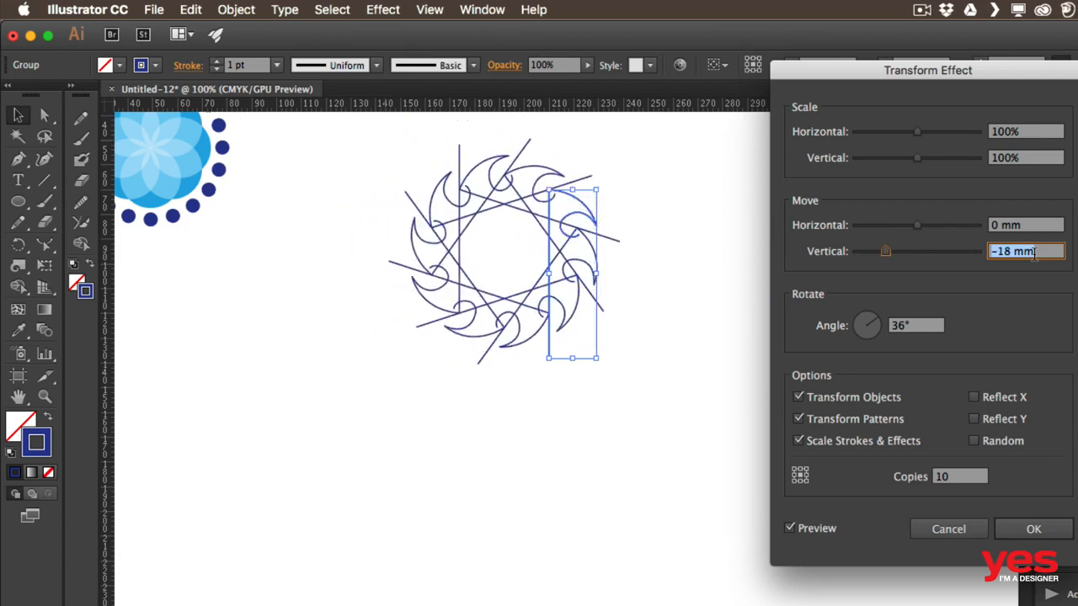
pyautogui.press('Down')
pyautogui.press('Down')
pyautogui.press('Down')
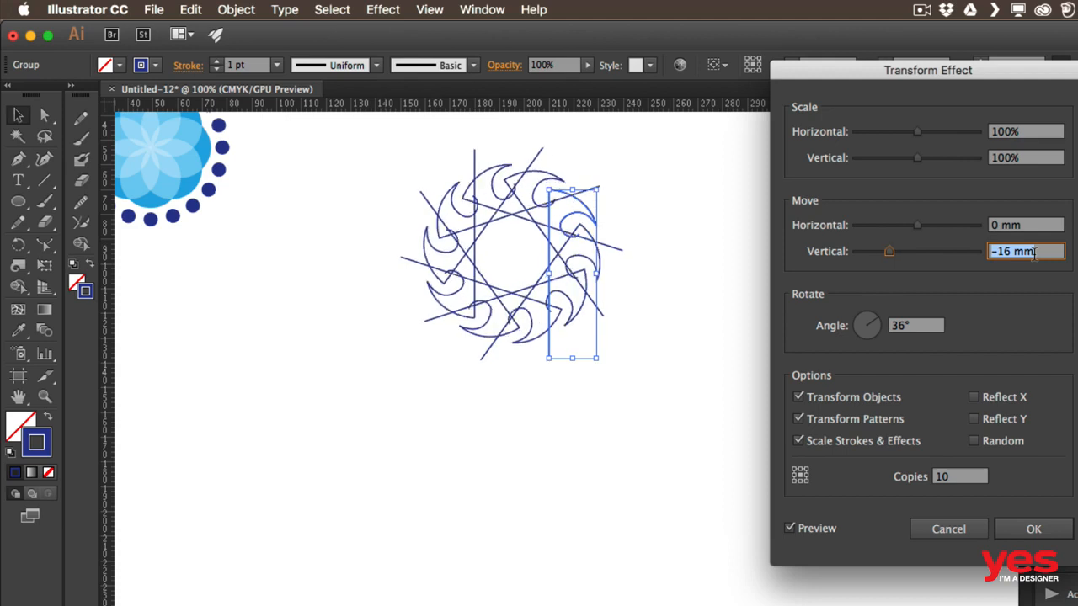
# Set the Transform effect's vertical move to 1 mm and apply the effect to the group.
pyautogui.press('Up')
pyautogui.press('Up')
pyautogui.press('Up')
pyautogui.press('Up')
pyautogui.press('Up')
pyautogui.press('Up')
pyautogui.press('Up')
pyautogui.press('Up')
pyautogui.press('Up')
pyautogui.press('Up')
pyautogui.press('Up')
pyautogui.press('Up')
pyautogui.press('Up')
pyautogui.press('Up')
pyautogui.press('Up')
pyautogui.press('Up')
pyautogui.press('Up')
pyautogui.press('Up')
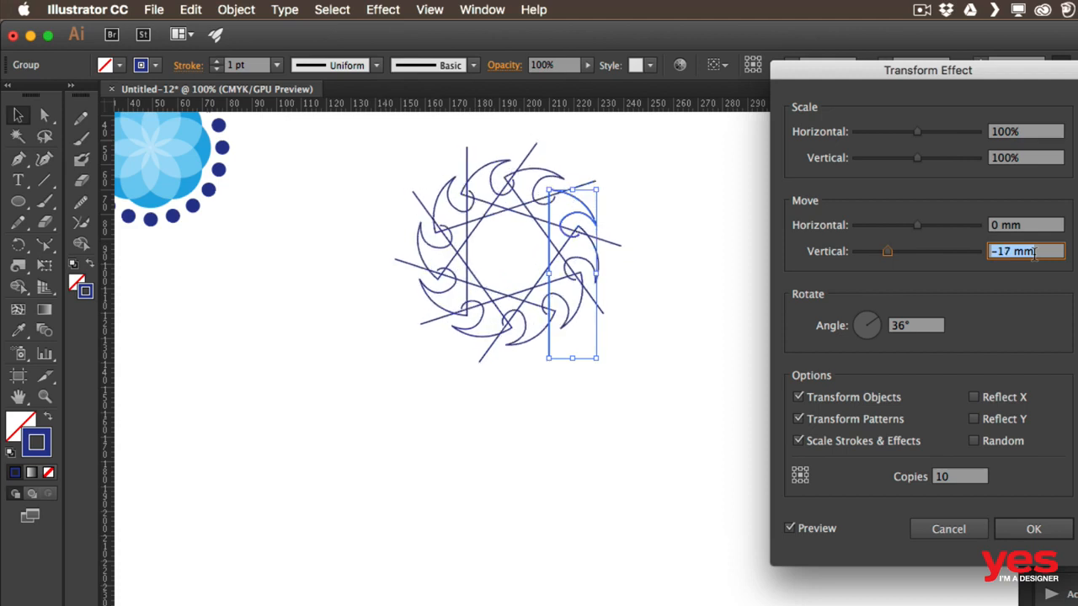
pyautogui.press('Up')
pyautogui.press('Up')
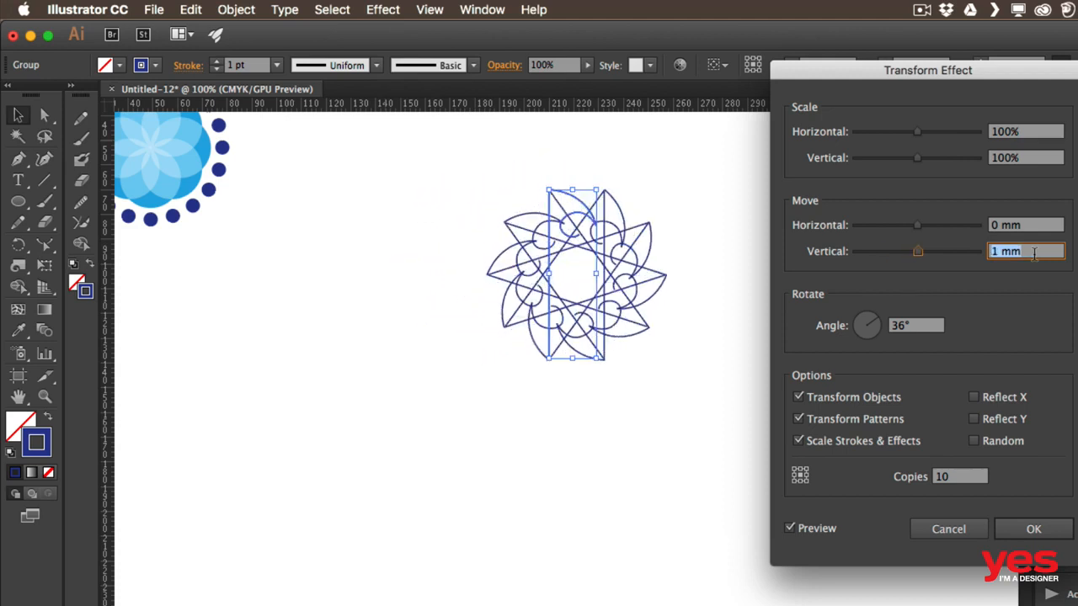
pyautogui.press('Down')
pyautogui.click(1033, 529)
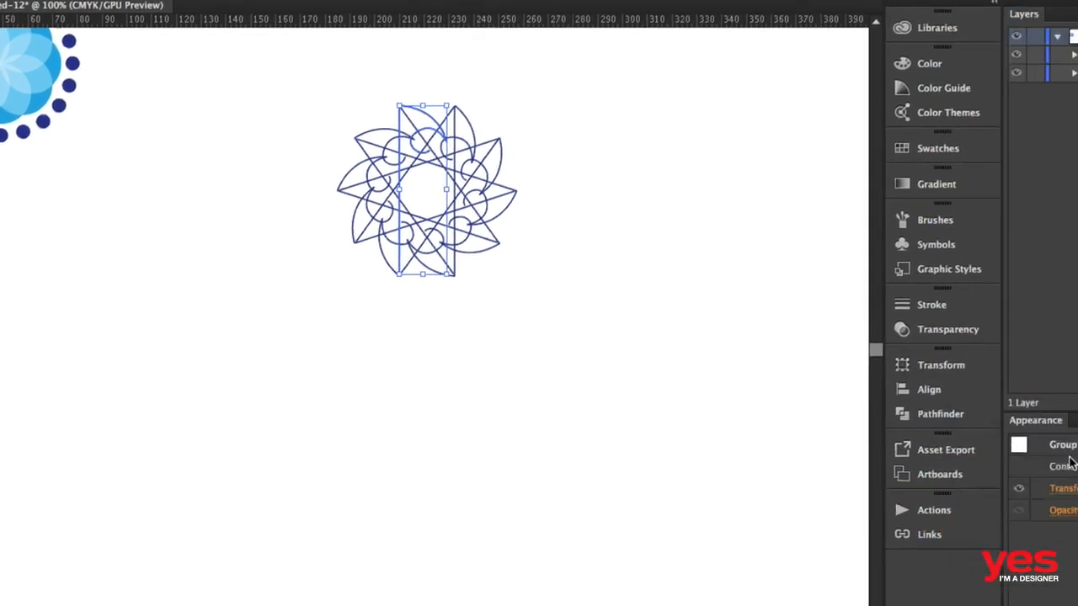
# Reopen the group's existing Transform effect for editing and turn on its preview.
pyautogui.press('super+equal')
pyautogui.press('super+equal')
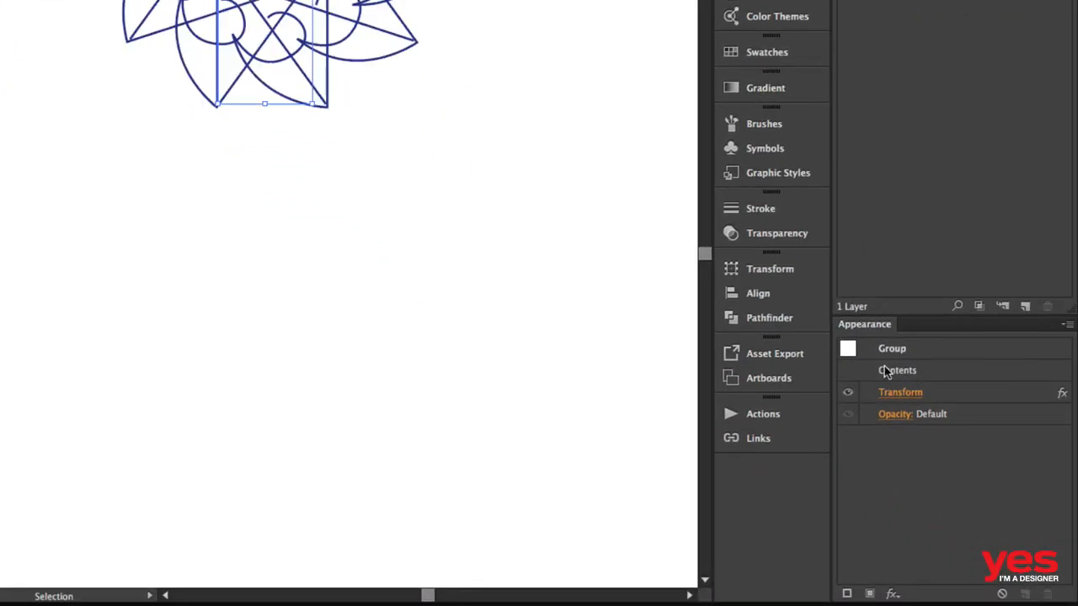
pyautogui.moveTo(547, 55); pyautogui.dragTo(412, 311)
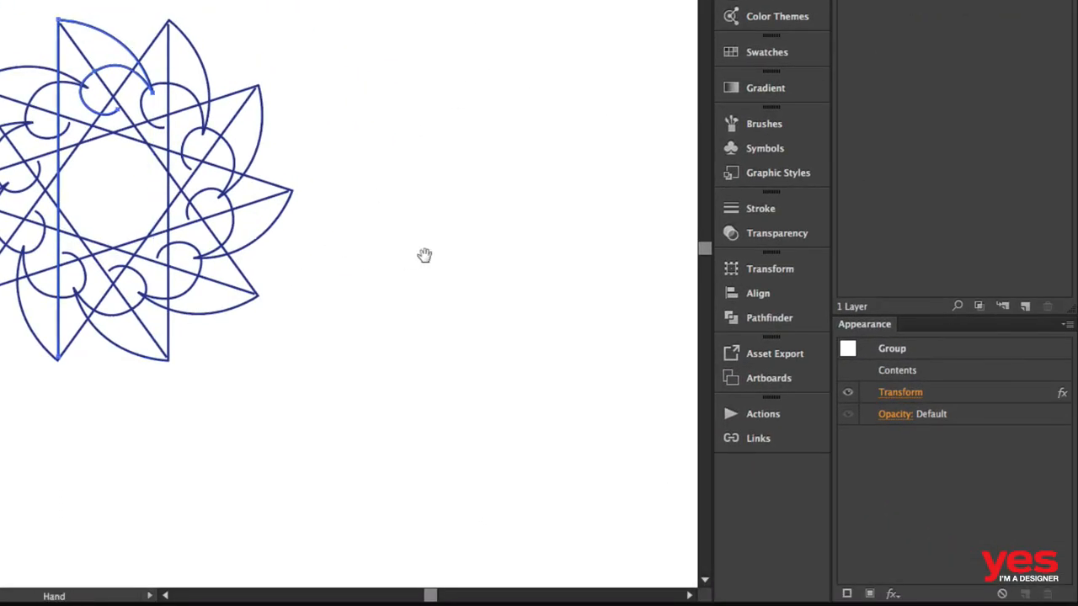
pyautogui.moveTo(424, 255); pyautogui.dragTo(500, 240)
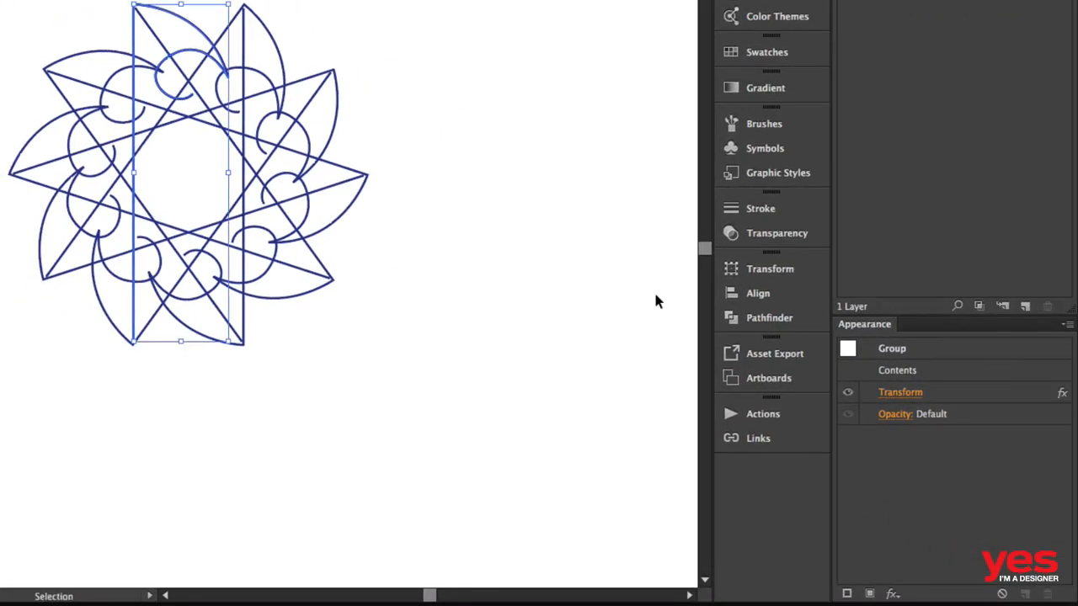
pyautogui.click(901, 397)
pyautogui.click(706, 74)
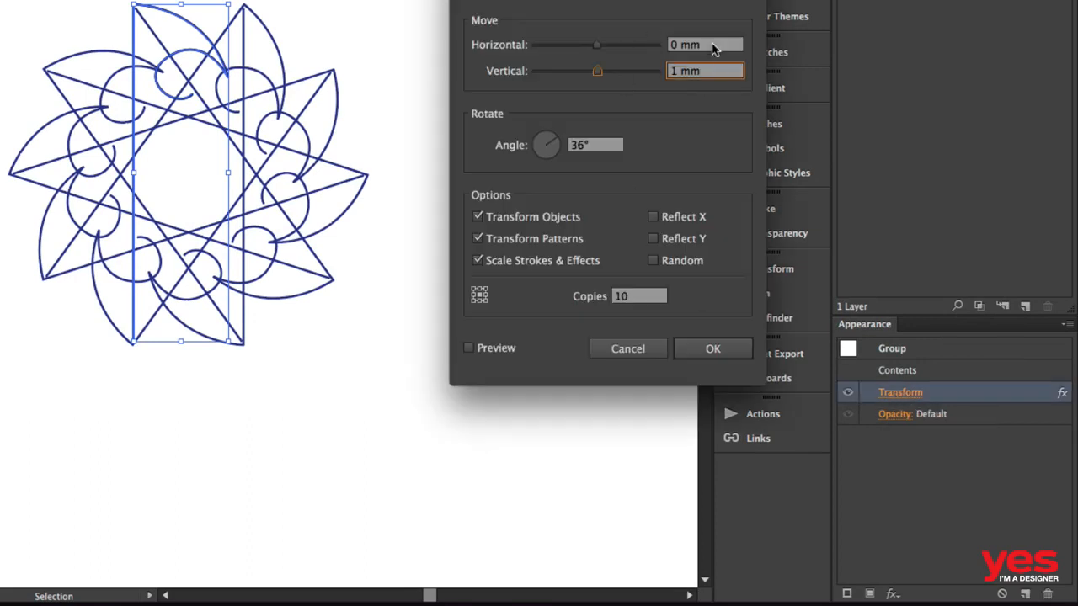
pyautogui.click(711, 49)
pyautogui.press('Up')
pyautogui.press('Up')
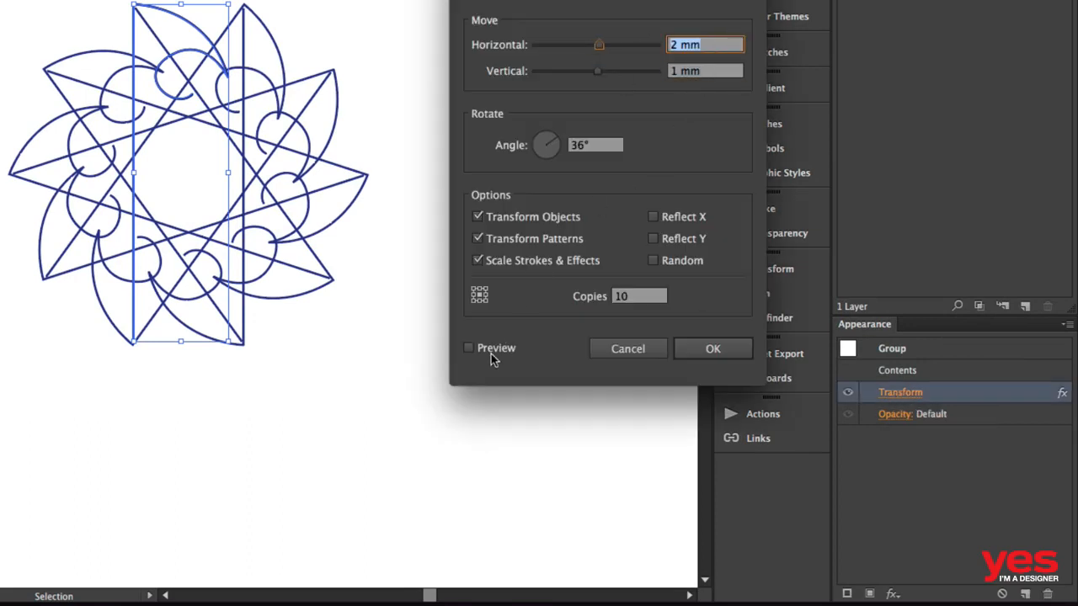
pyautogui.click(492, 353)
# Try negative horizontal move offsets for the copies, down to -10 mm.
pyautogui.press('Down')
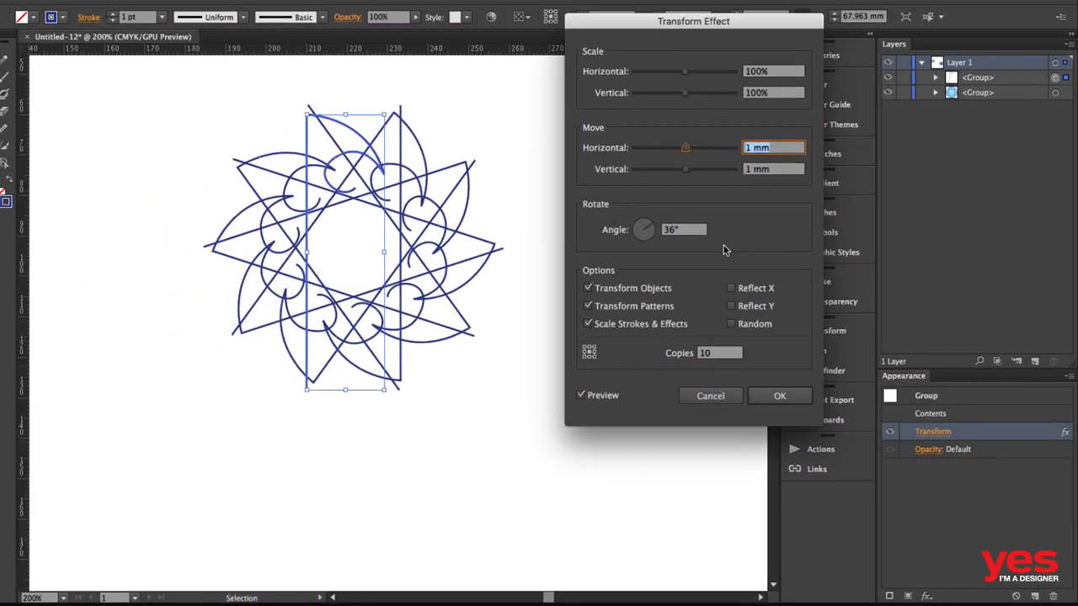
pyautogui.press('Down')
pyautogui.press('Down')
pyautogui.press('Down')
pyautogui.press('Down')
pyautogui.press('Down')
pyautogui.press('Down')
pyautogui.press('Down')
pyautogui.press('Down')
pyautogui.press('Down')
pyautogui.press('Down')
pyautogui.press('Down')
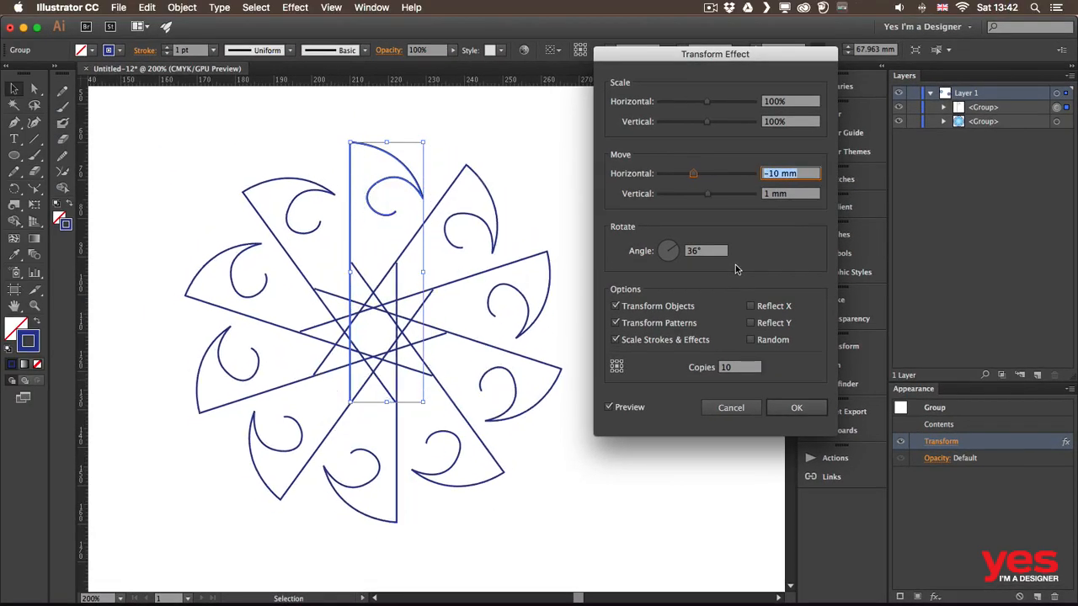
# Try positive horizontal move offsets for the copies, including 5 mm.
pyautogui.press('Up')
pyautogui.press('Up')
pyautogui.press('Up')
pyautogui.press('Up')
pyautogui.press('Up')
pyautogui.press('Up')
pyautogui.press('Up')
pyautogui.press('Up')
pyautogui.press('Up')
pyautogui.press('Up')
pyautogui.press('Up')
pyautogui.press('Up')
pyautogui.press('Down')
pyautogui.press('Down')
pyautogui.press('Down')
pyautogui.press('Down')
pyautogui.press('Down')
pyautogui.press('Down')
pyautogui.press('Down')
pyautogui.press('Down')
pyautogui.press('Down')
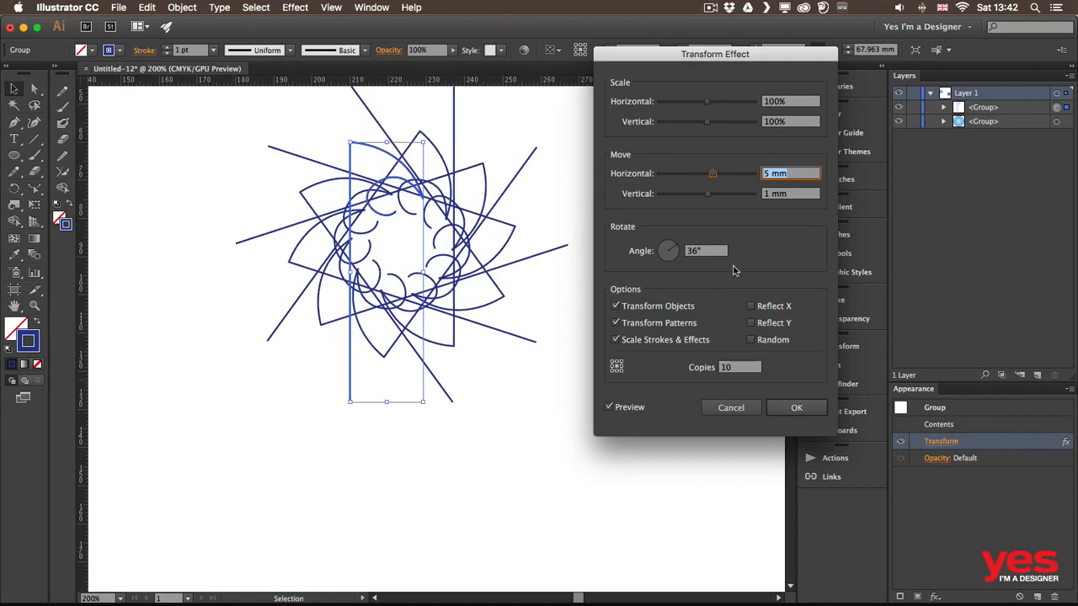
# Set the Transform effect's horizontal move to -9 mm, apply the change and deselect the ornament.
pyautogui.press('Down')
pyautogui.press('Down')
pyautogui.press('Down')
pyautogui.press('Down')
pyautogui.press('Down')
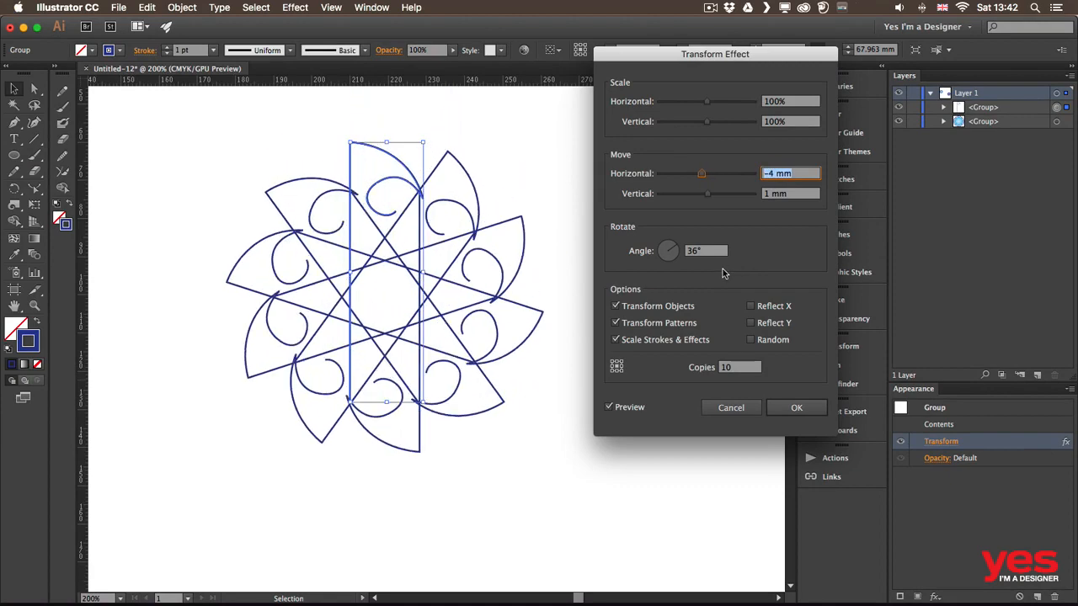
pyautogui.press('Down')
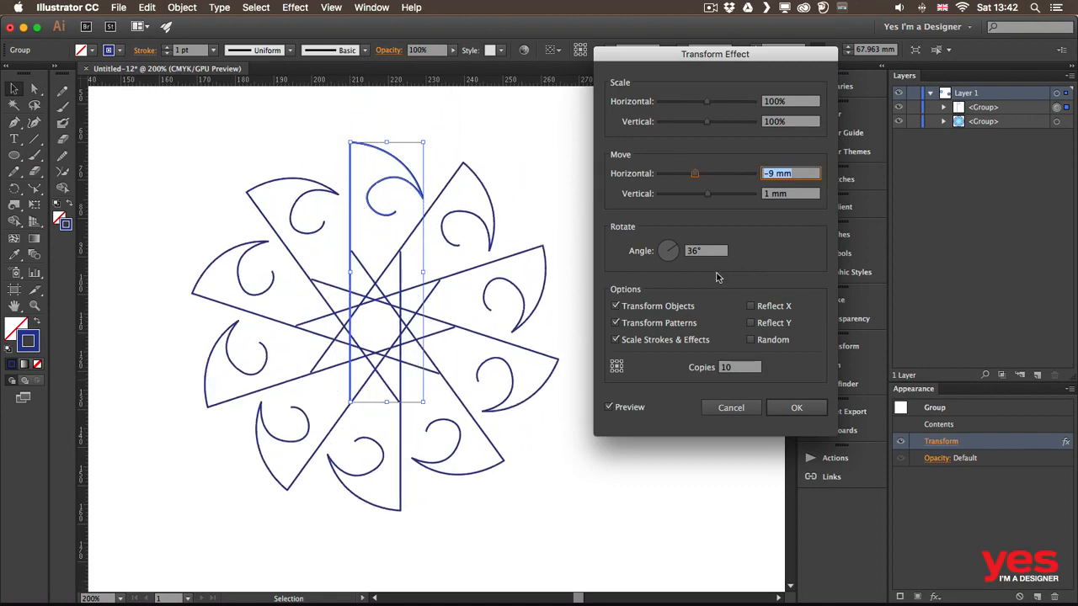
pyautogui.click(817, 410)
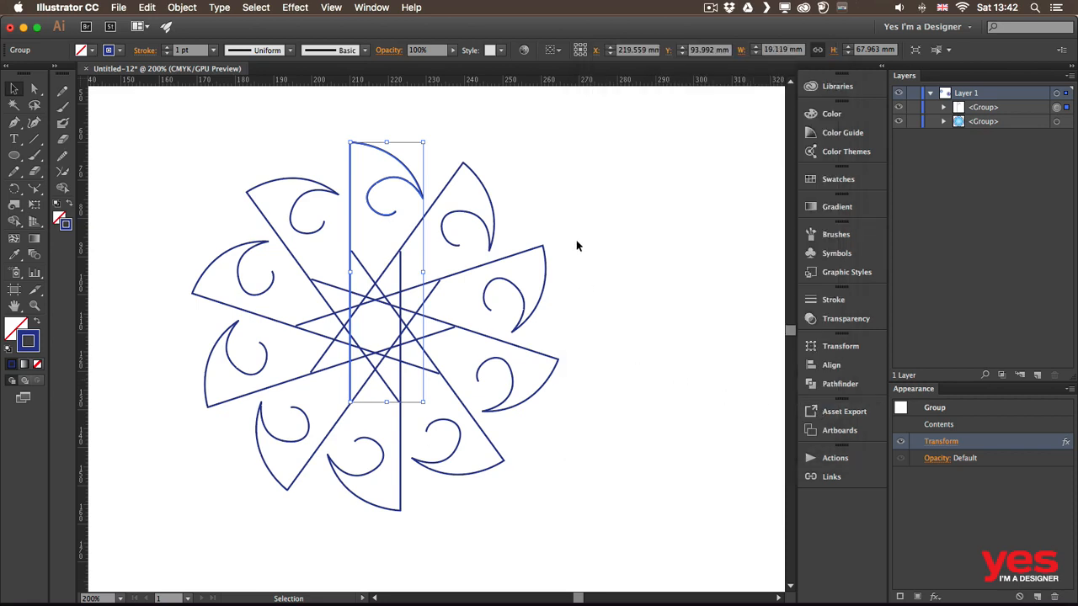
pyautogui.click(587, 215)
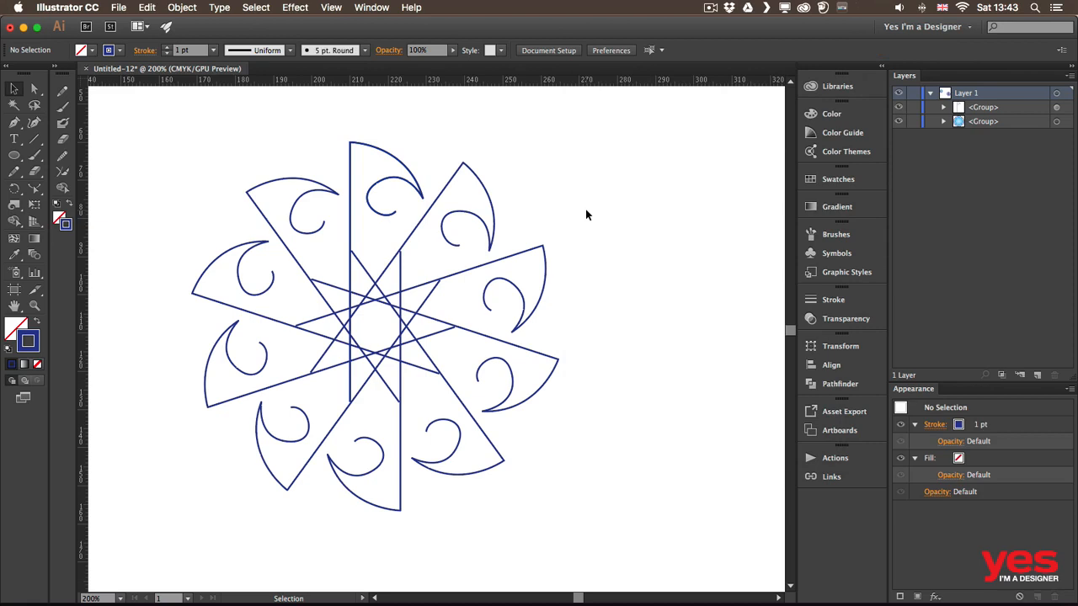
# Isolate the ornament's group and draw a circle about 5.2 mm wide inside the original curl and one about 4.6 mm wide below it.
pyautogui.doubleClick(465, 217)
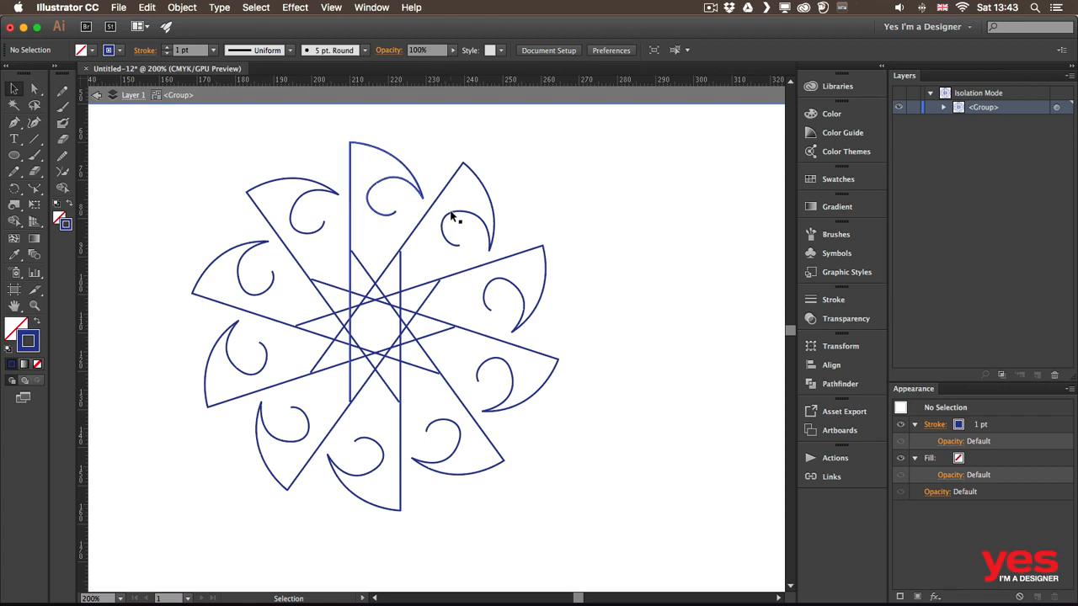
pyautogui.press('l')
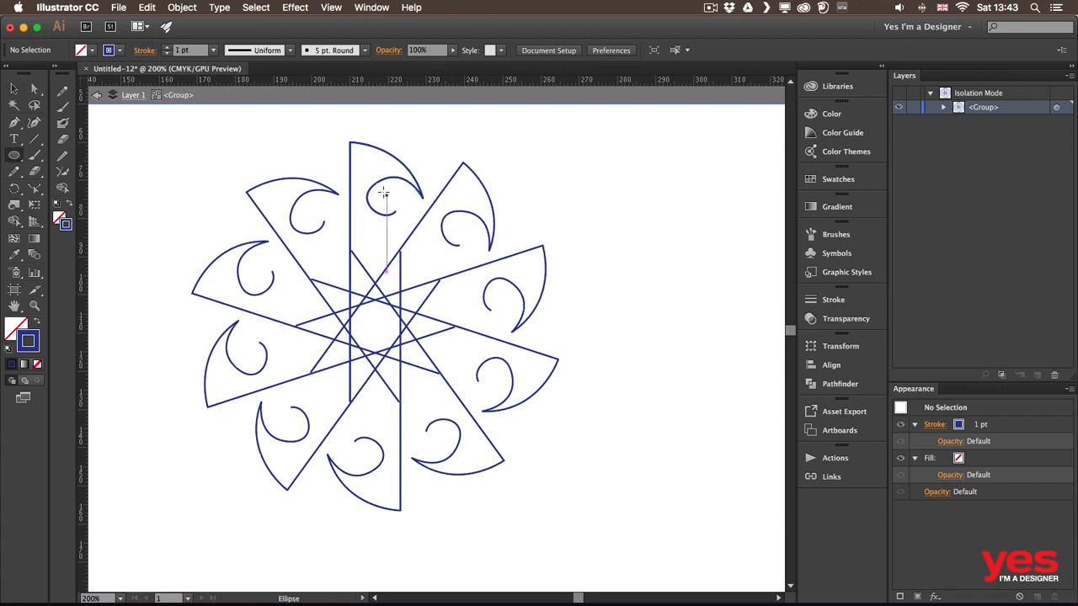
pyautogui.moveTo(381, 189); pyautogui.dragTo(402, 210)
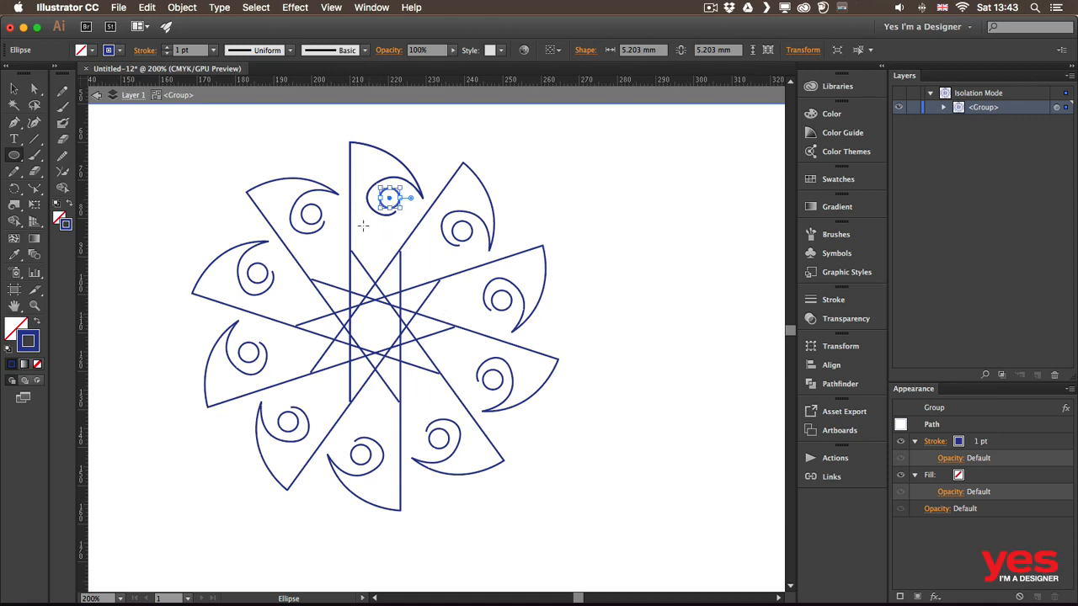
pyautogui.moveTo(363, 223); pyautogui.dragTo(383, 243)
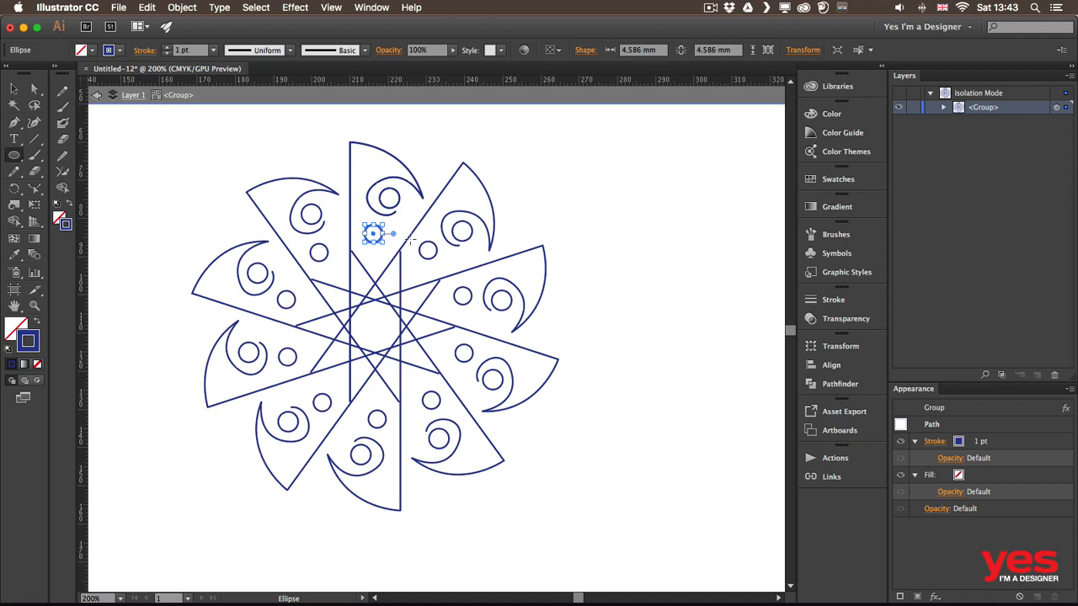
# Select the original line-and-curl path inside the group and set its stroke weight to 2 pt.
pyautogui.press('v')
pyautogui.click(350, 172)
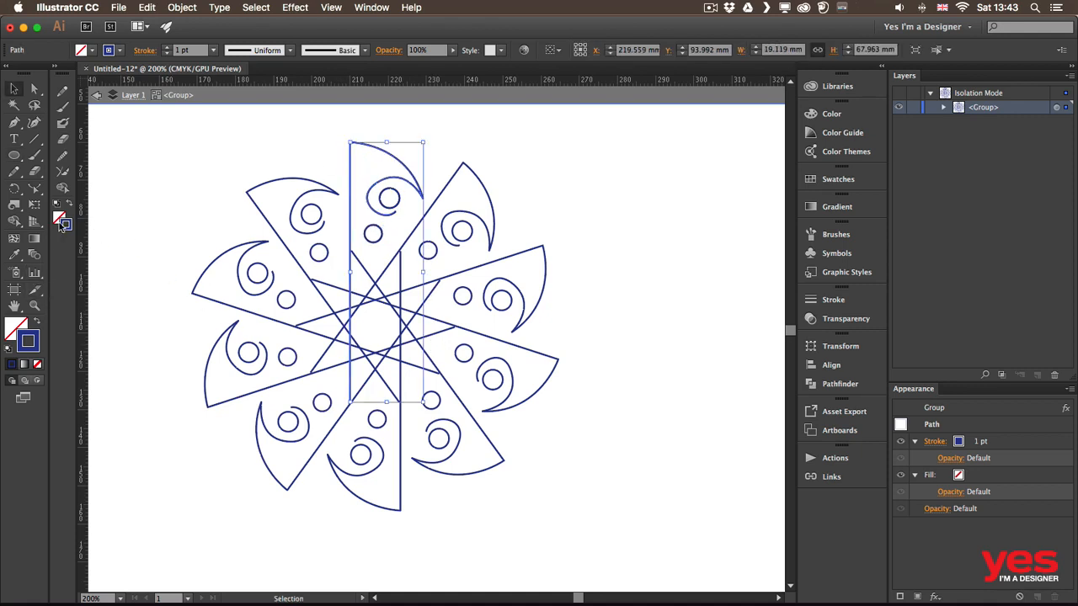
pyautogui.click(167, 47)
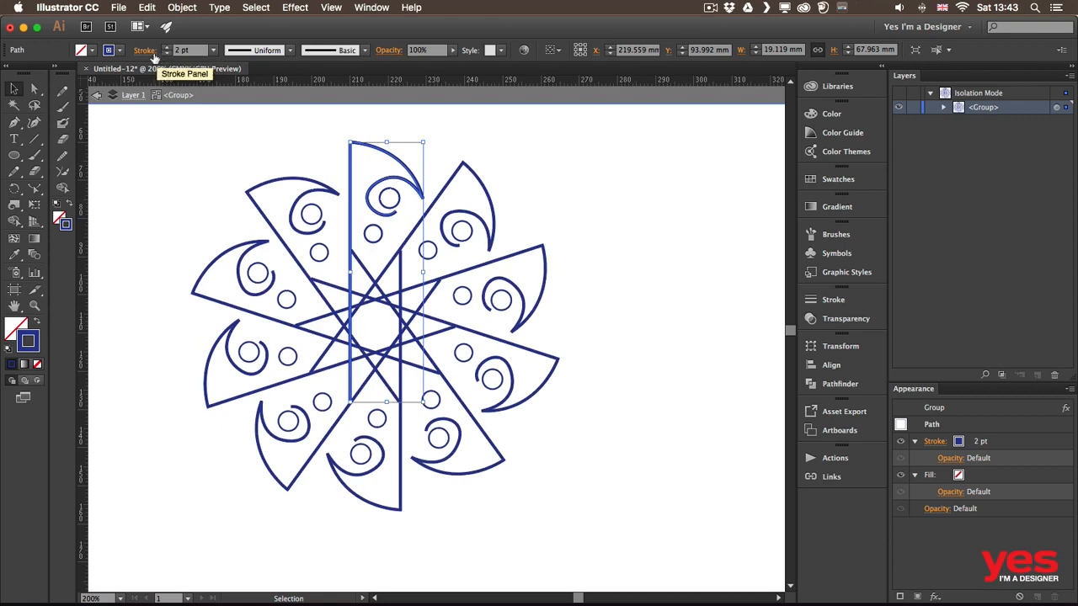
# Make the line-and-curl path's stroke red, give the circle inside the curl a blue fill without stroke, and nudge that circle up and left.
pyautogui.click(118, 51)
pyautogui.click(112, 73)
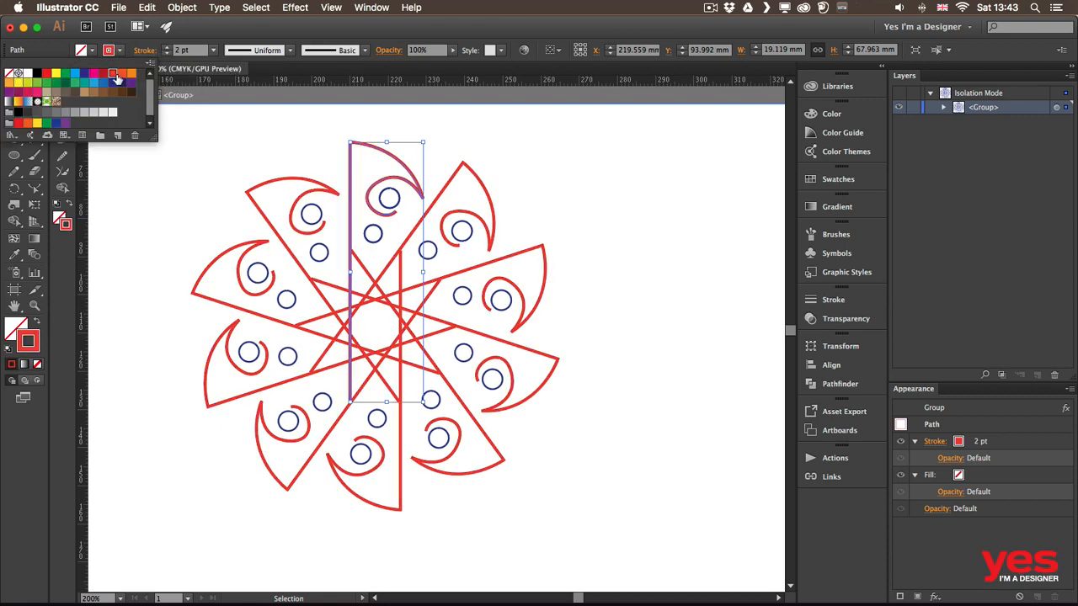
pyautogui.click(387, 200)
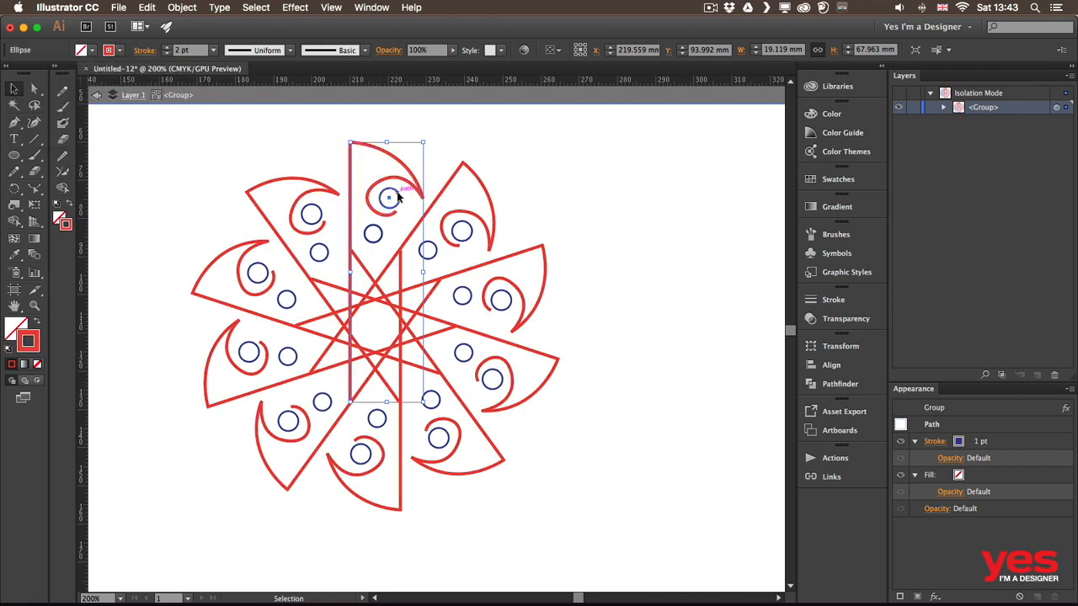
pyautogui.hotkey('shift', 'x')
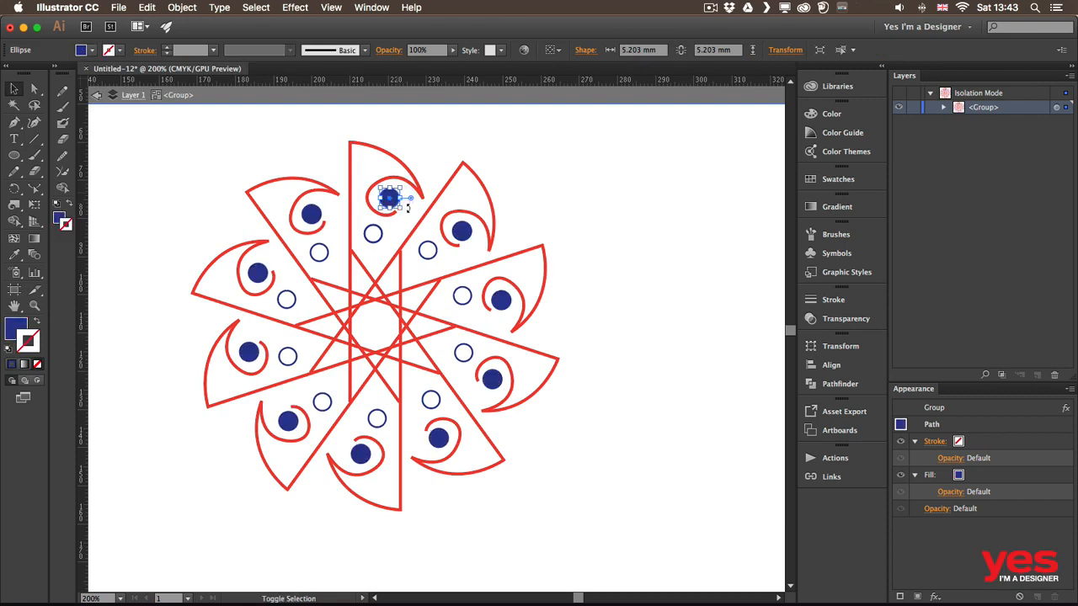
pyautogui.moveTo(389, 199); pyautogui.dragTo(386, 197)
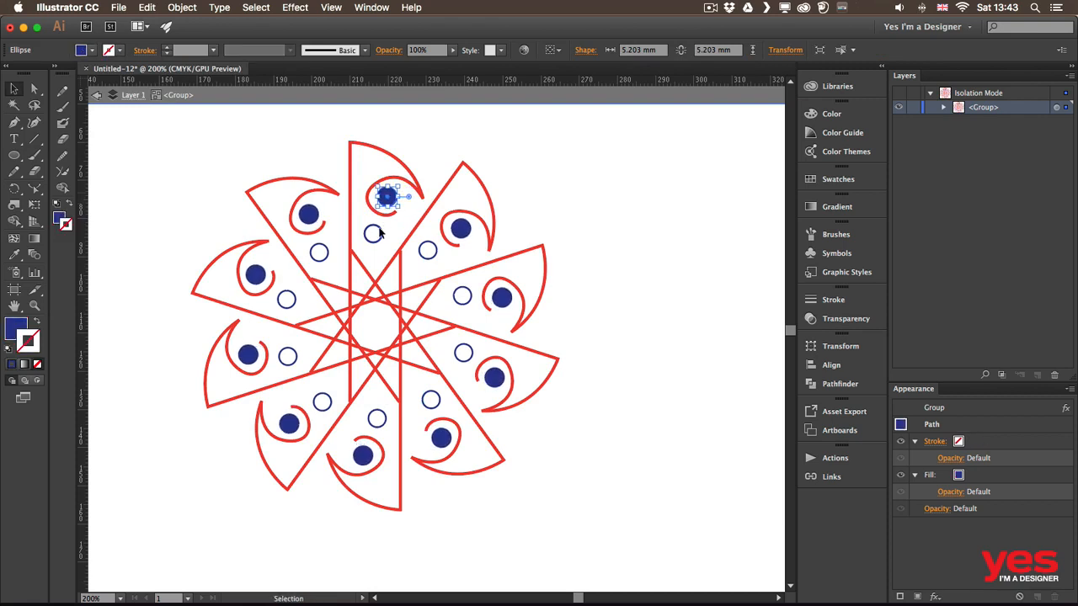
# Give the smaller circle below the curl a red fill without stroke and leave isolation mode.
pyautogui.click(374, 233)
pyautogui.click(122, 51)
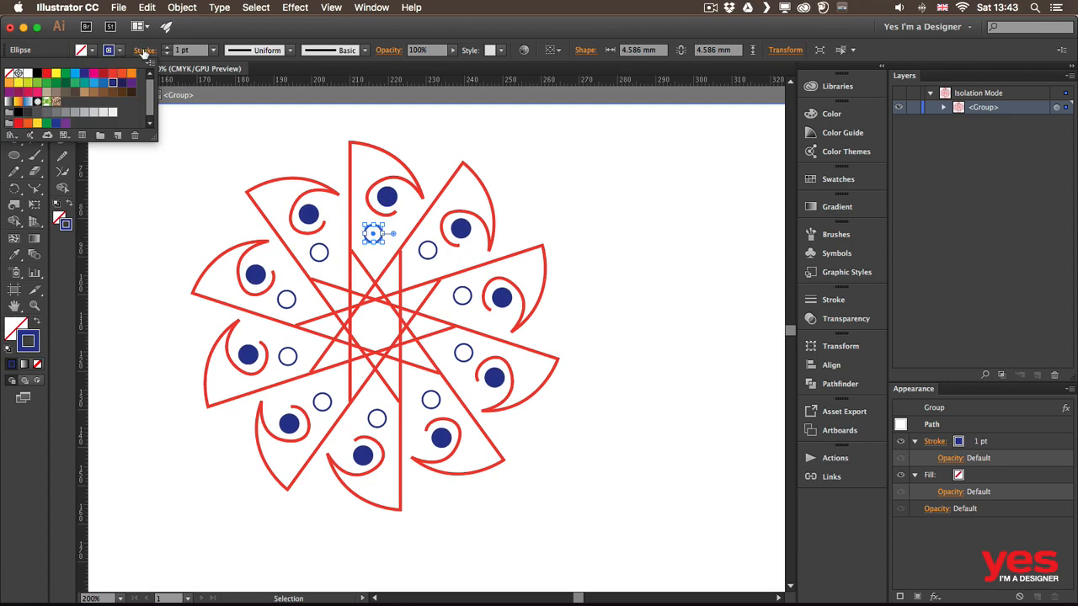
pyautogui.hotkey('shift', 'x')
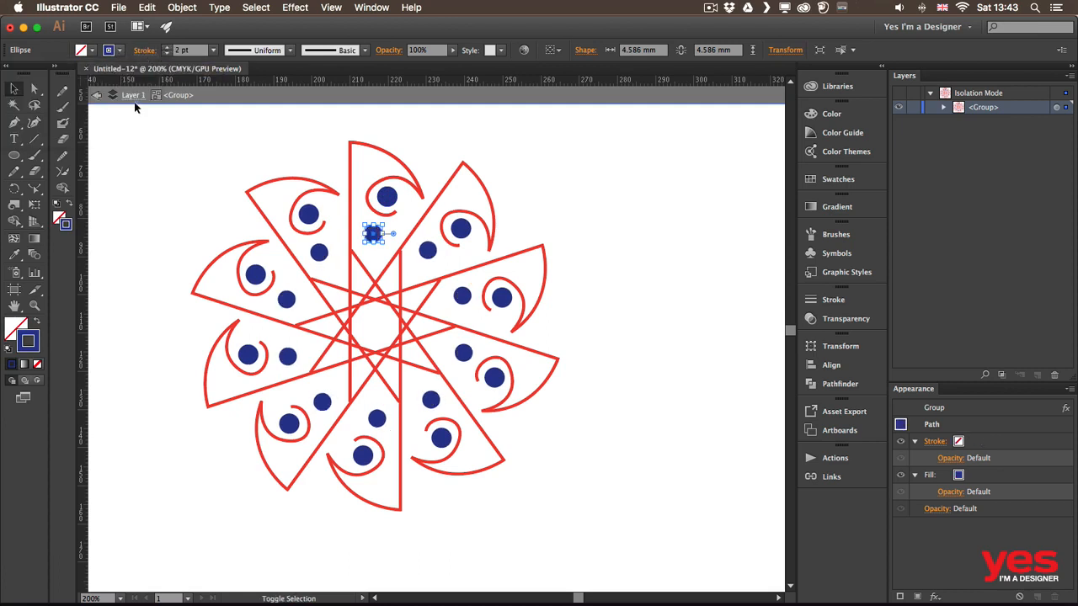
pyautogui.click(120, 50)
pyautogui.click(91, 51)
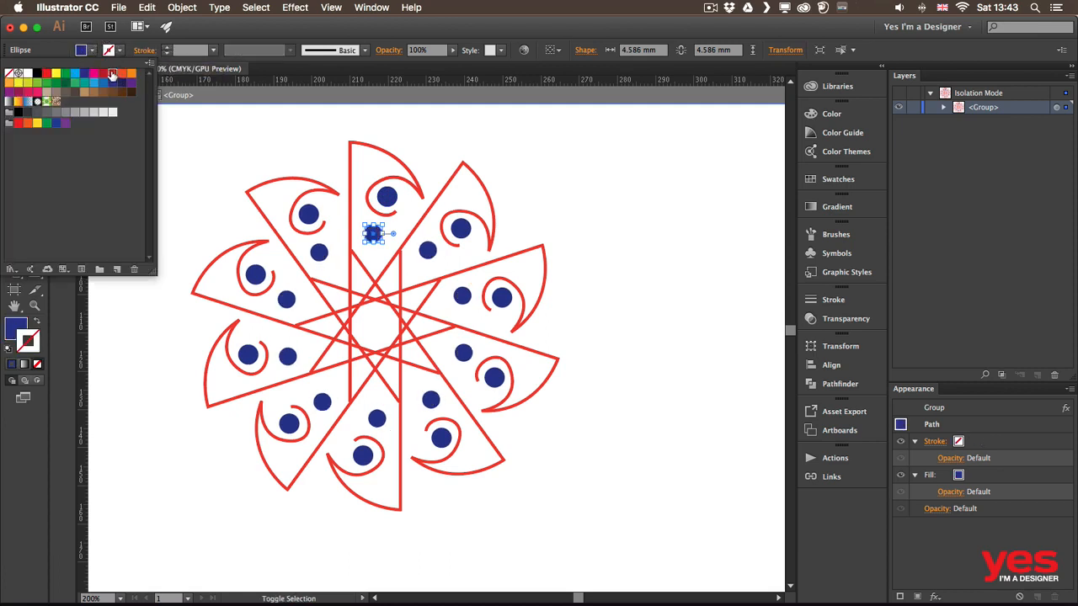
pyautogui.click(112, 73)
pyautogui.click(426, 135)
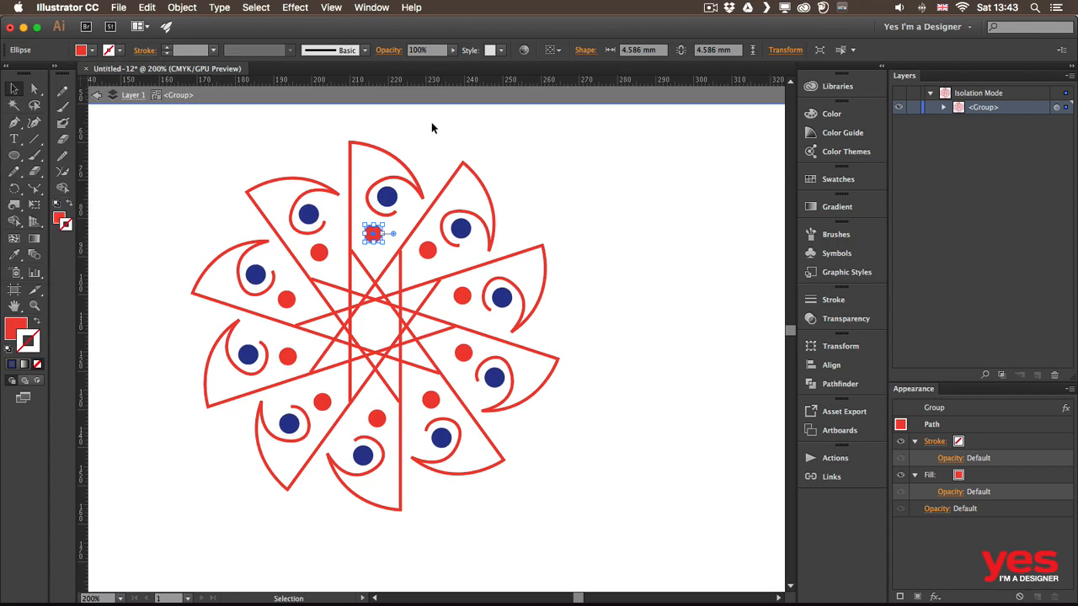
pyautogui.click(424, 118)
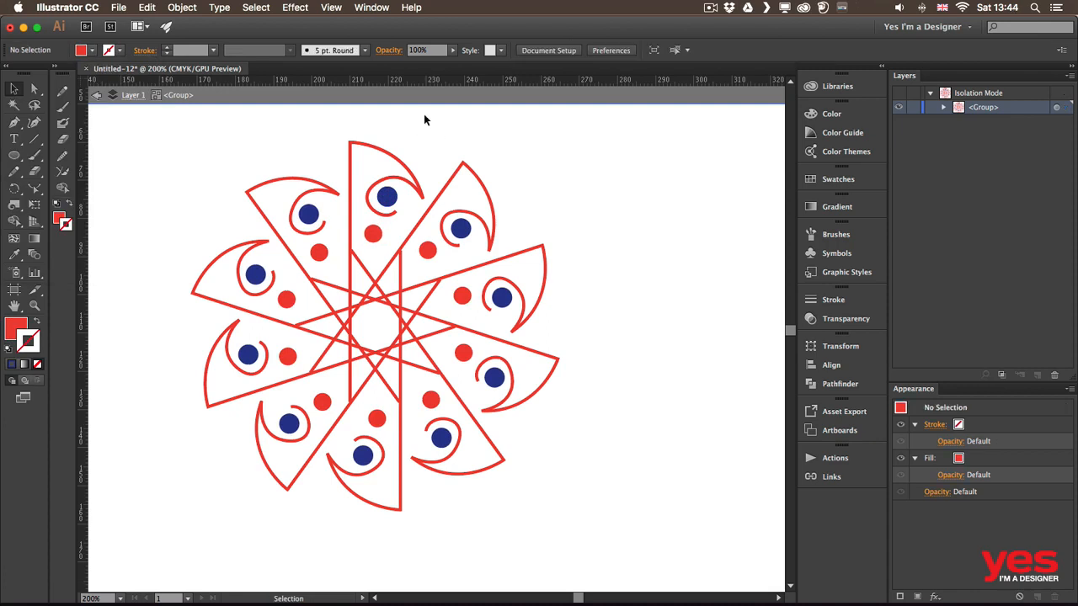
pyautogui.doubleClick(643, 212)
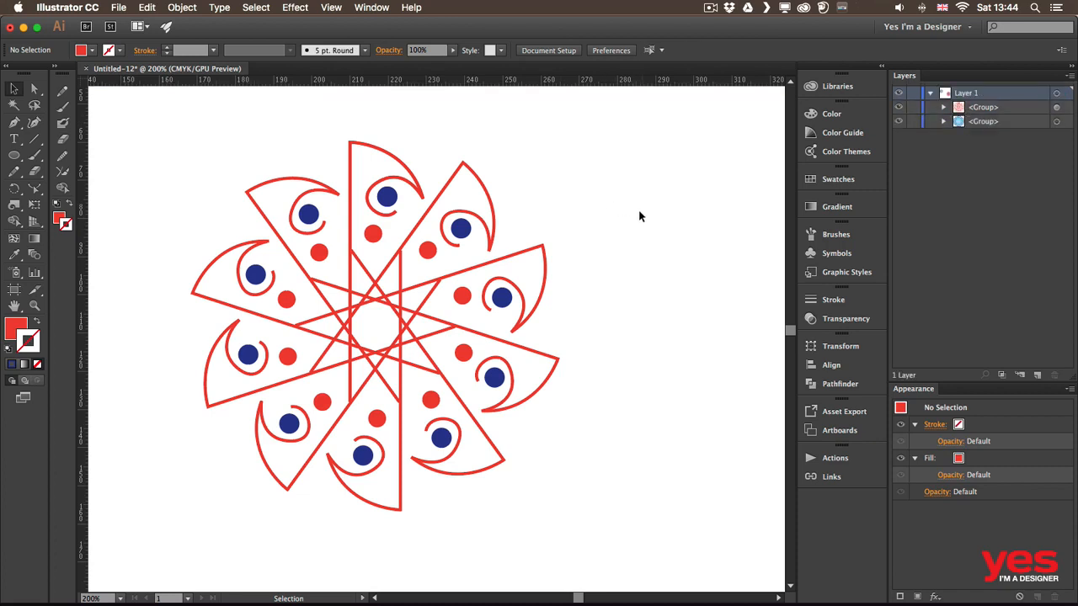
# Reopen the ornament group's Transform effect and preview it with 8 copies at a 45° angle.
pyautogui.click(532, 249)
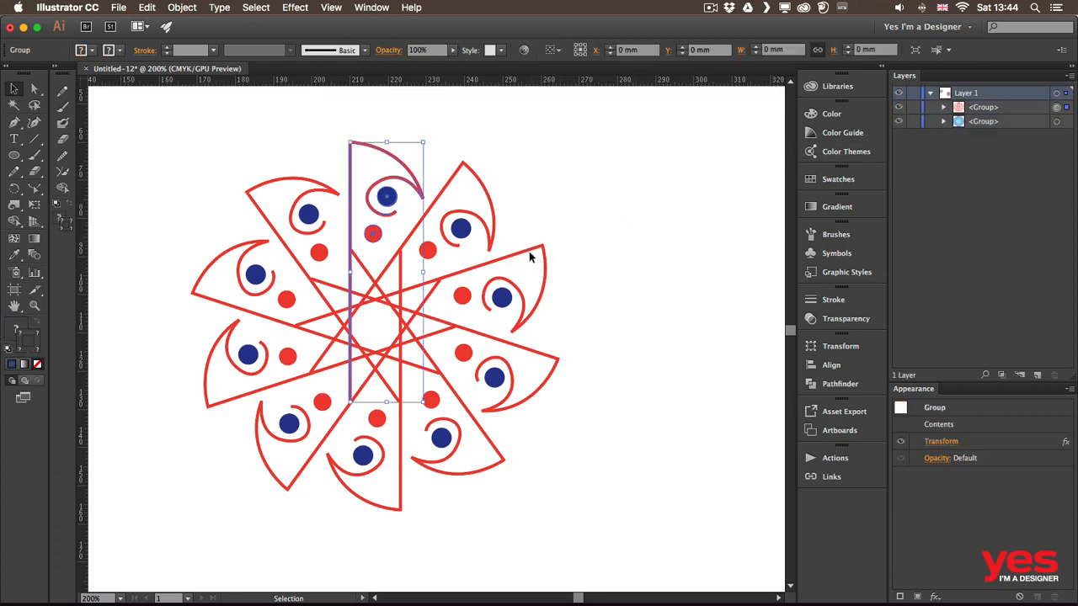
pyautogui.click(939, 441)
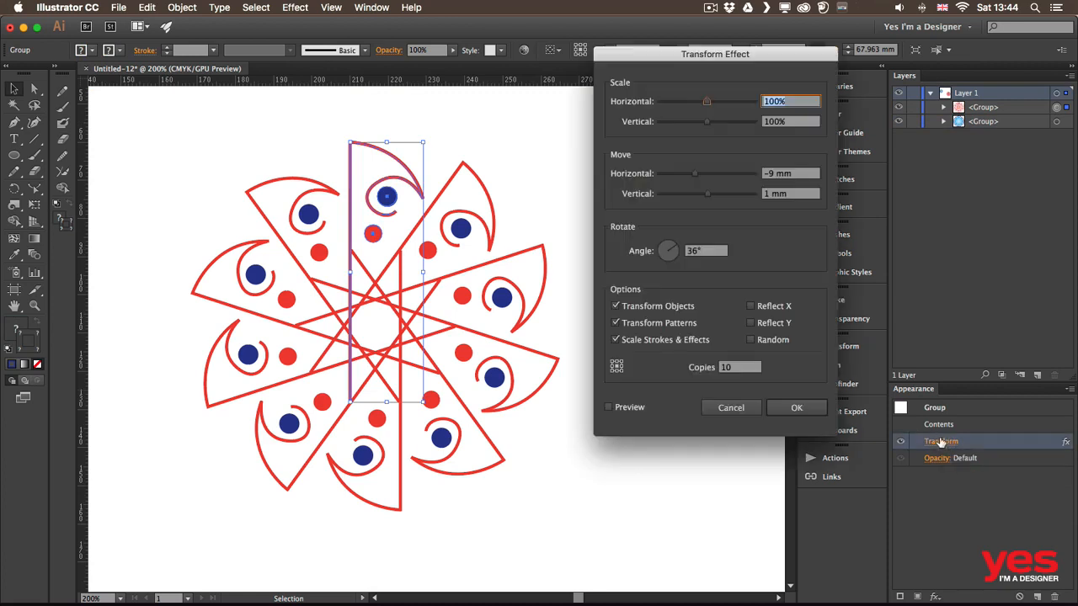
pyautogui.click(714, 376)
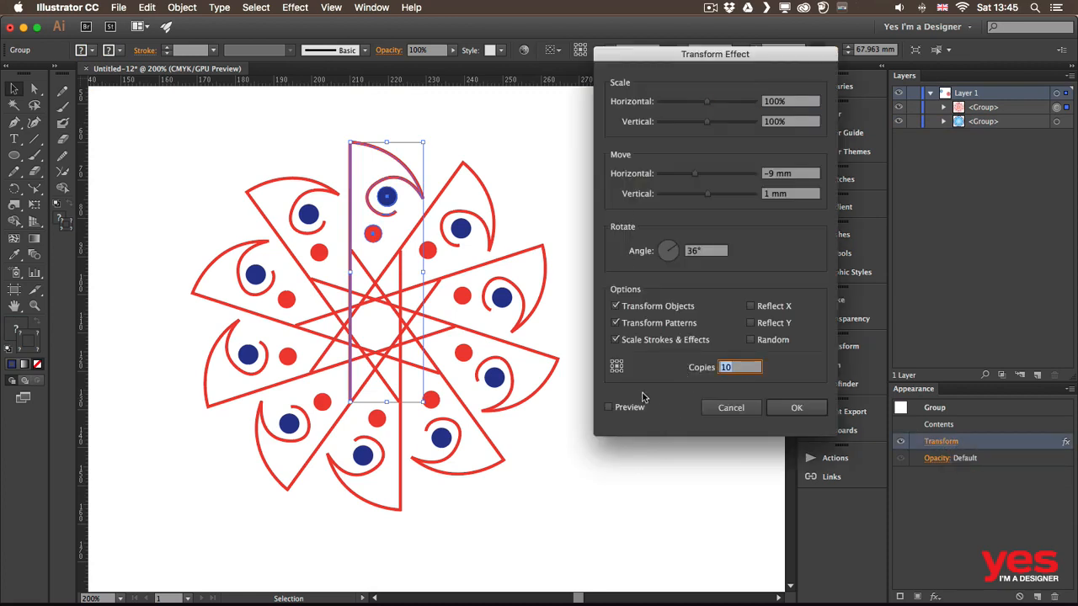
pyautogui.write('8')
pyautogui.click(713, 255)
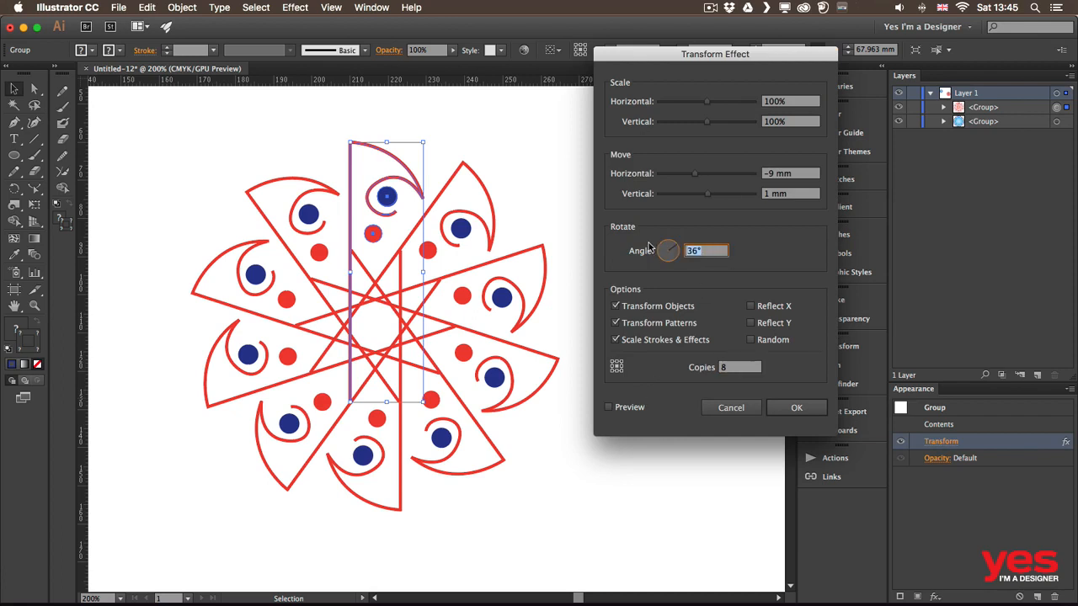
pyautogui.write('45')
pyautogui.click(619, 408)
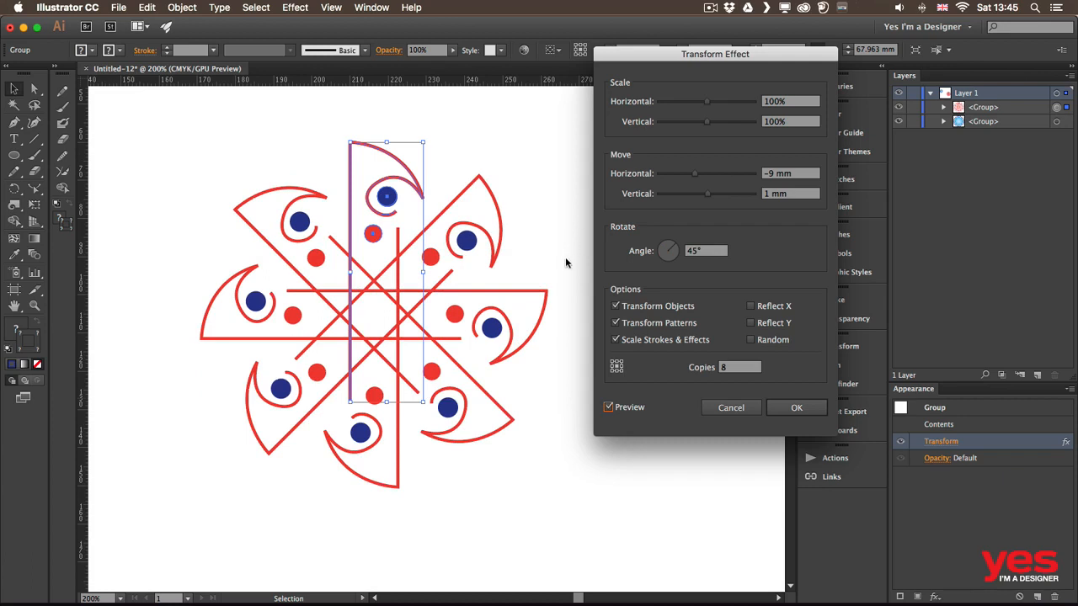
# Try 6 copies at a 60° rotation angle in the Transform effect.
pyautogui.click(733, 368)
pyautogui.write('6')
pyautogui.click(716, 254)
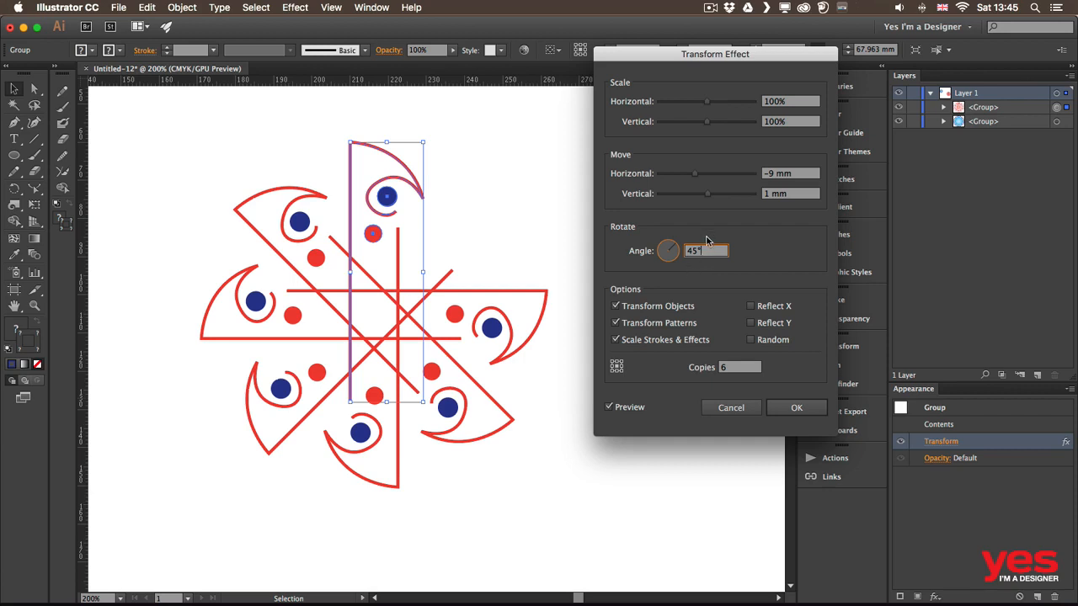
pyautogui.moveTo(710, 250); pyautogui.dragTo(643, 251)
pyautogui.write('60')
pyautogui.press('Tab')
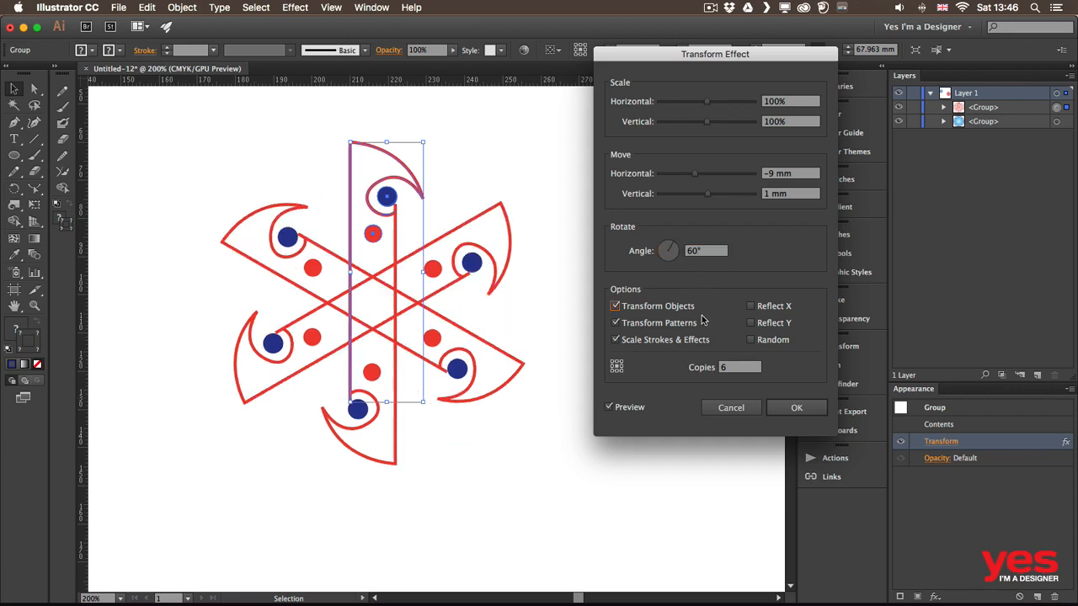
# Set the Transform effect to 20 copies with a rotation angle of 18°.
pyautogui.click(732, 371)
pyautogui.write('20')
pyautogui.click(709, 252)
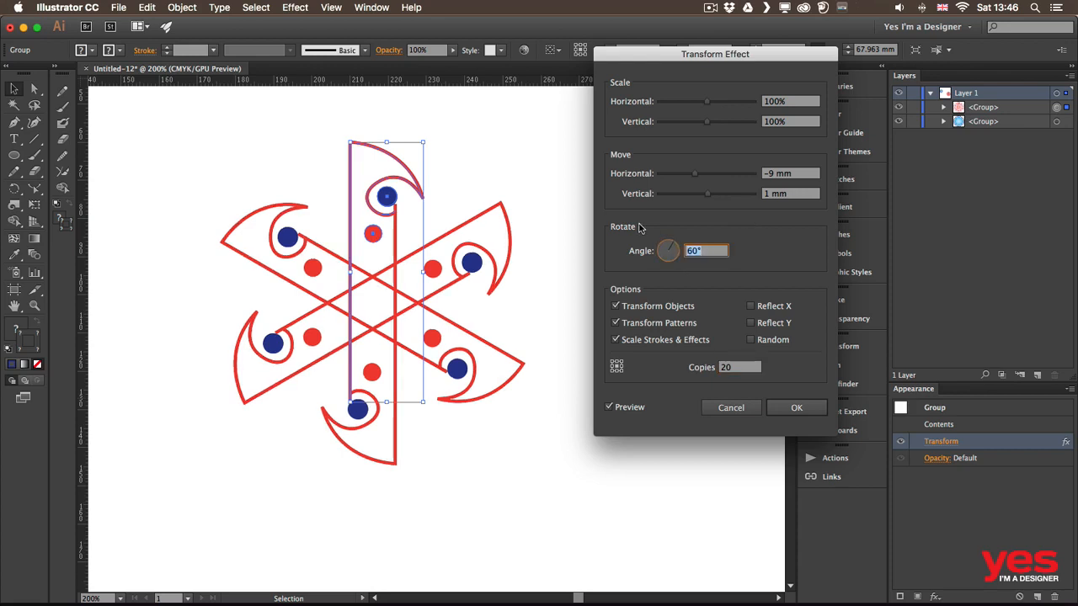
pyautogui.write('18')
pyautogui.press('Tab')
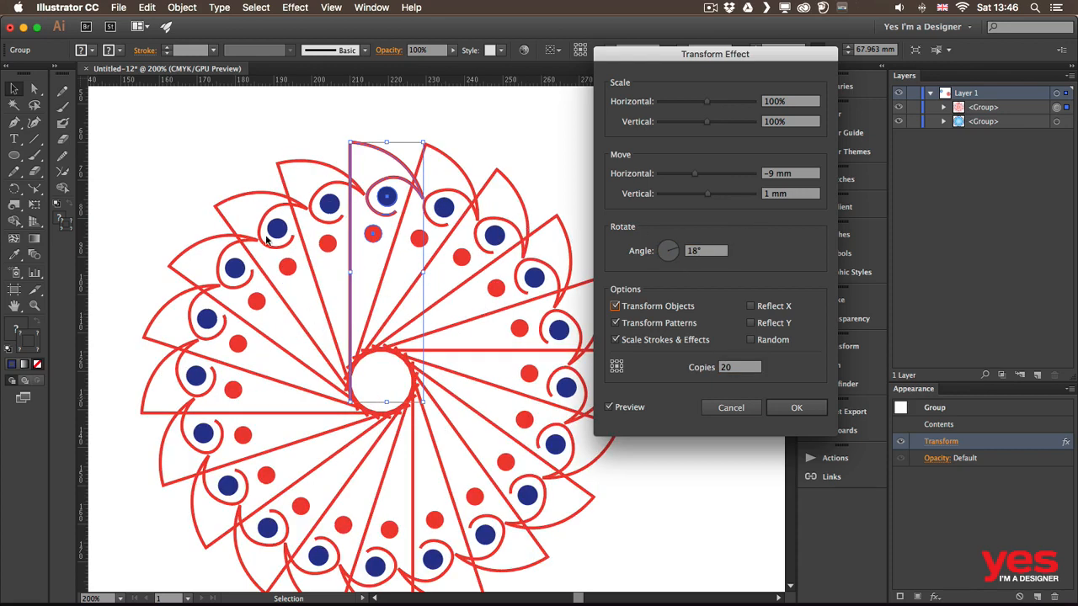
# Move the effect dialog clear of the artwork and set the copies' horizontal move to -6 mm.
pyautogui.moveTo(707, 54); pyautogui.dragTo(776, 83)
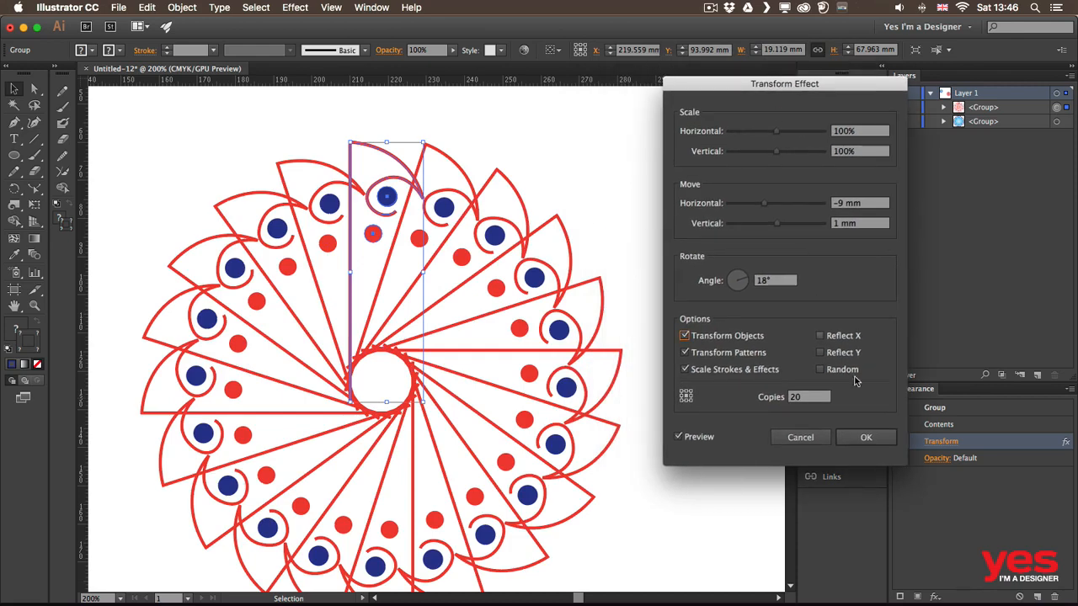
pyautogui.click(859, 204)
pyautogui.press('Up')
pyautogui.press('Up')
pyautogui.press('Up')
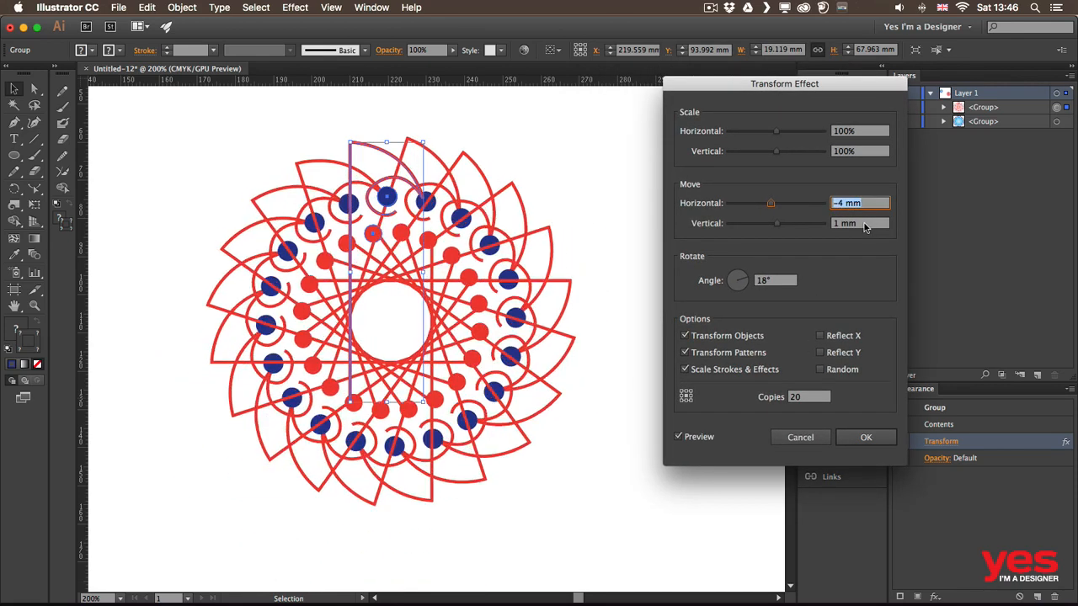
pyautogui.click(865, 224)
pyautogui.press('Up')
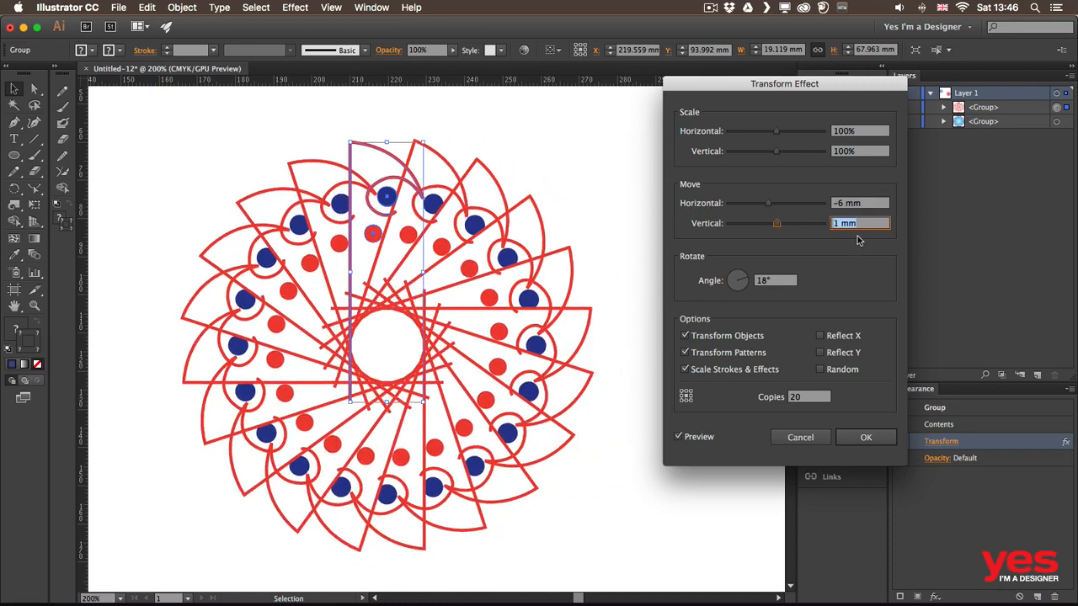
# Try vertical move offsets including 5 mm, return the value to 1 mm and apply the Transform effect.
pyautogui.press('Down')
pyautogui.press('Down')
pyautogui.press('Down')
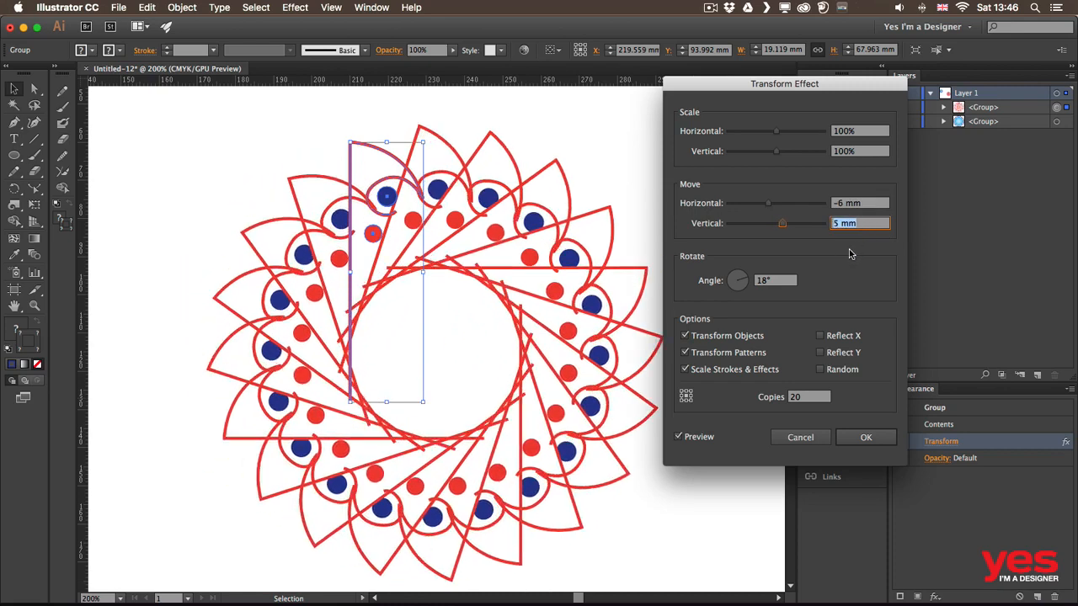
pyautogui.press('Up')
pyautogui.press('Up')
pyautogui.press('Up')
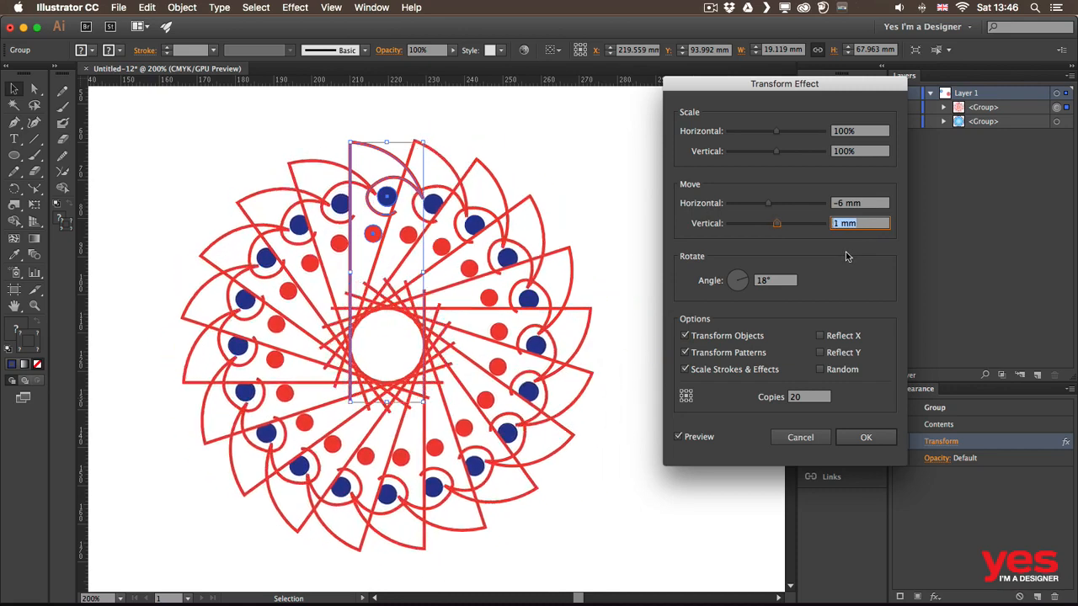
pyautogui.press('Down')
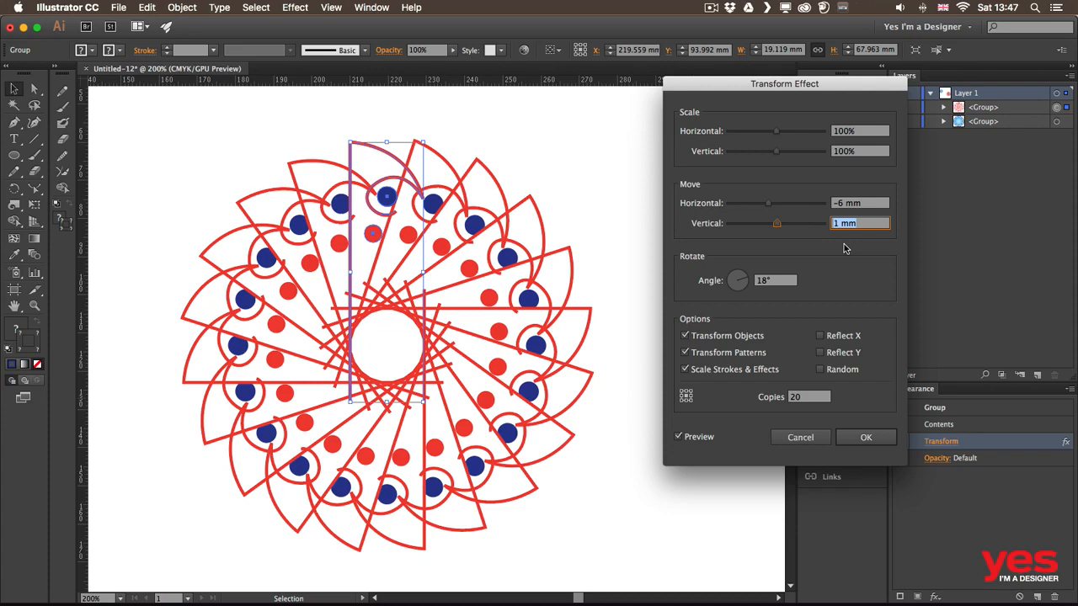
pyautogui.click(867, 438)
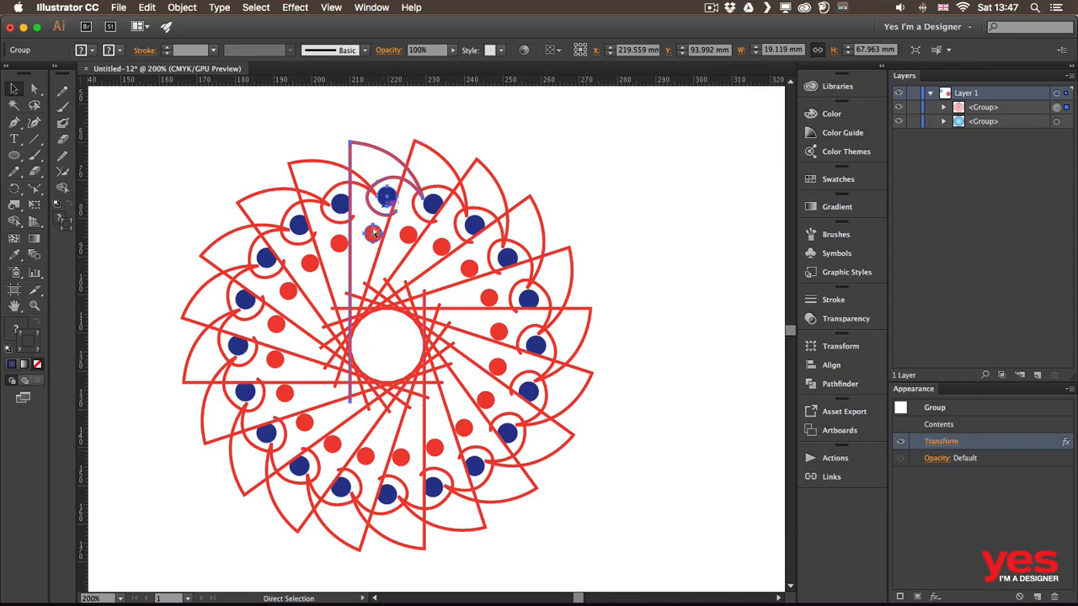
# Switch to Chrome and browse the saved mandala pins on Pinterest as references for radial designs.
pyautogui.press('super+Tab')
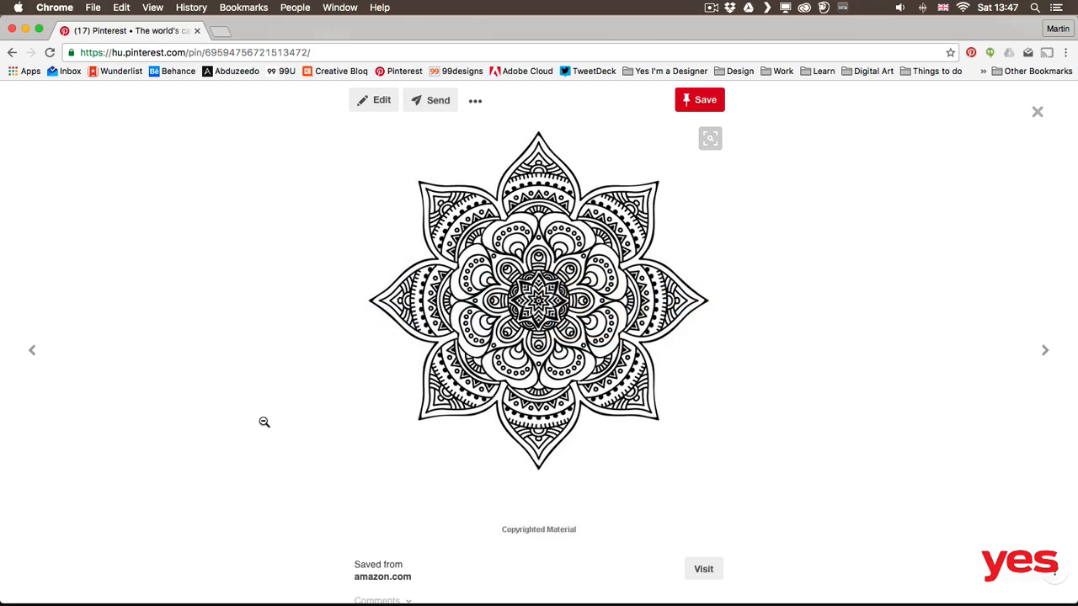
pyautogui.press('Right')
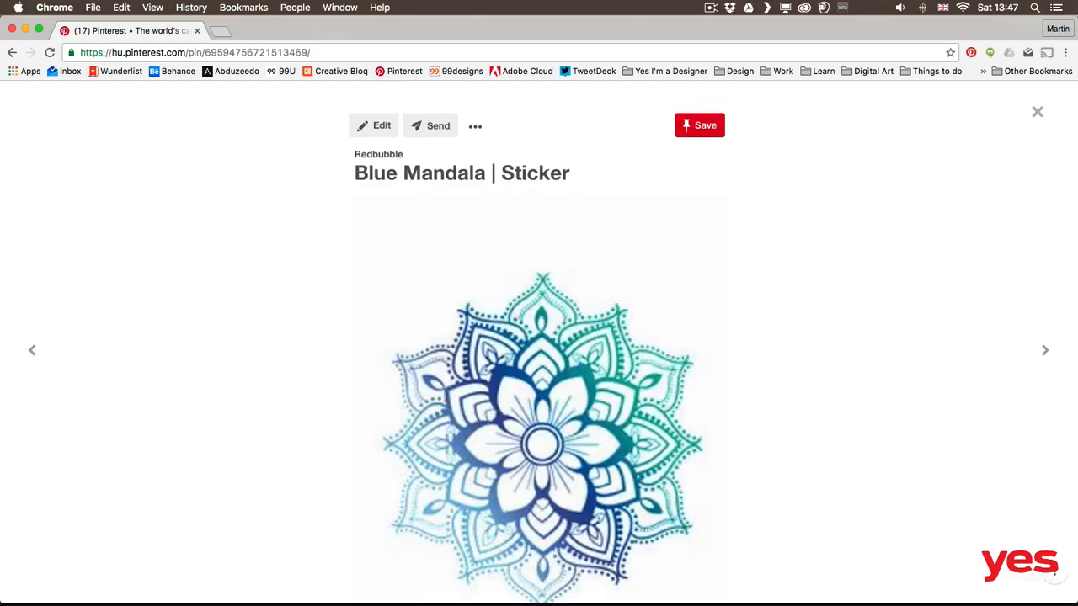
pyautogui.scroll(-2, 539, 362)
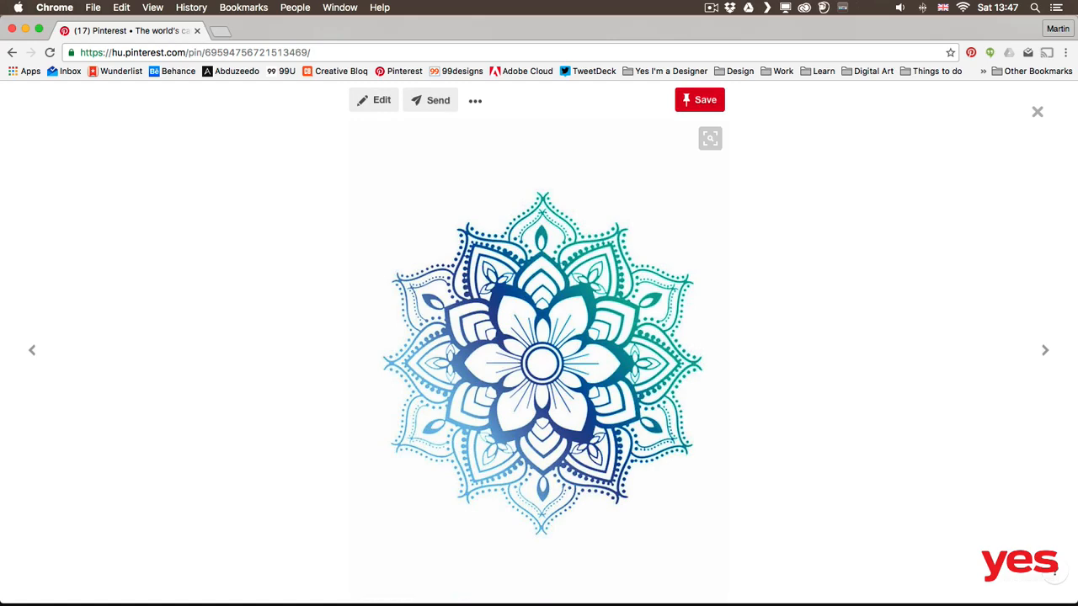
pyautogui.press('Left')
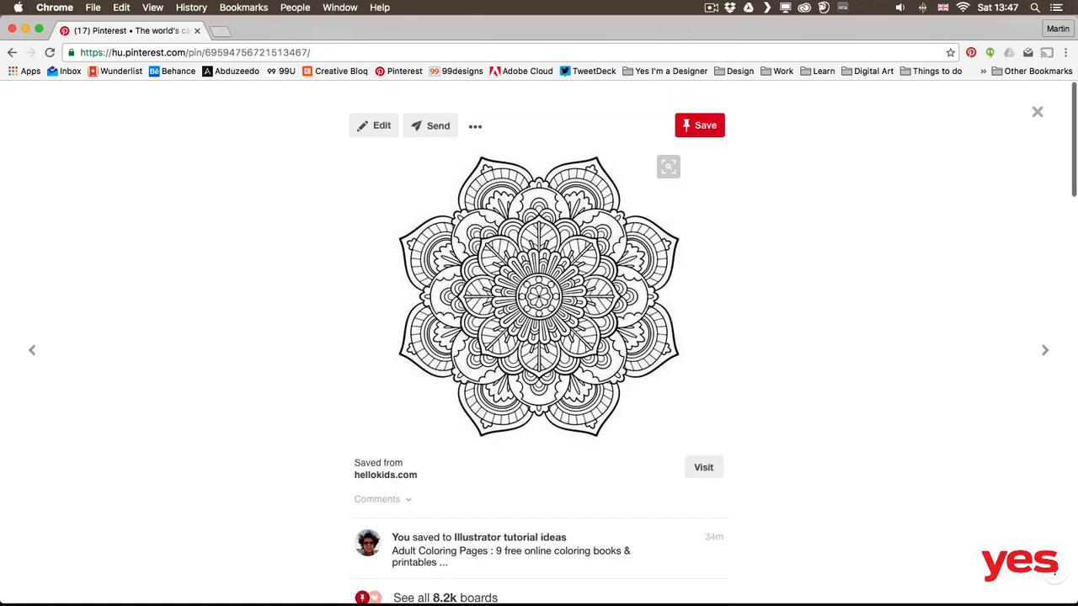